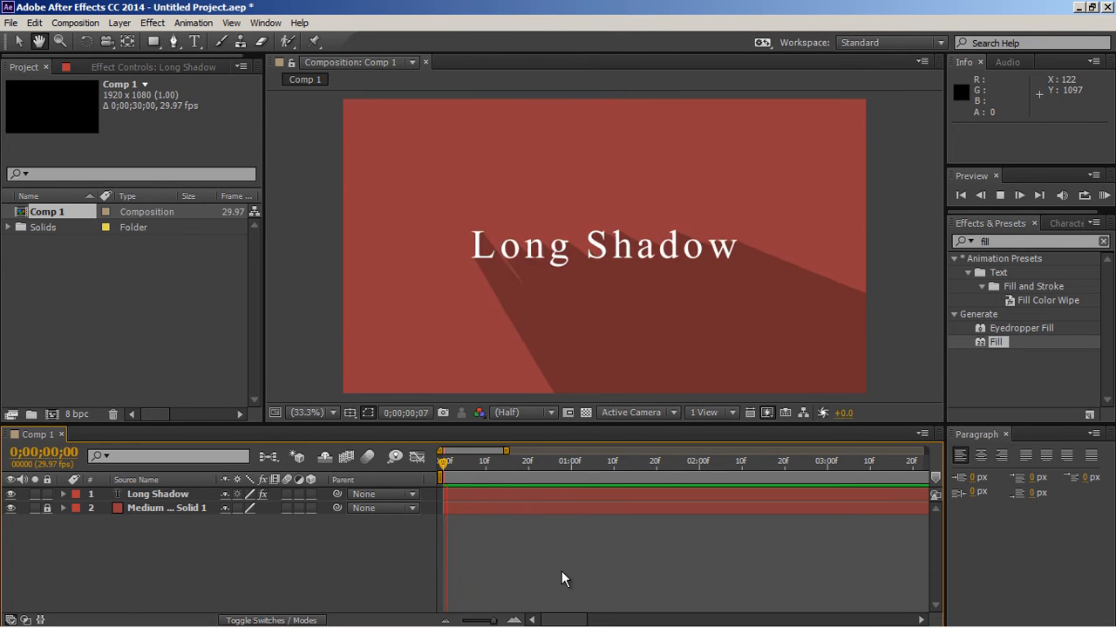
# Step: Create a new composition named "long shadow effect" with the HDTV 1080 29.97 preset
pyautogui.press('space')
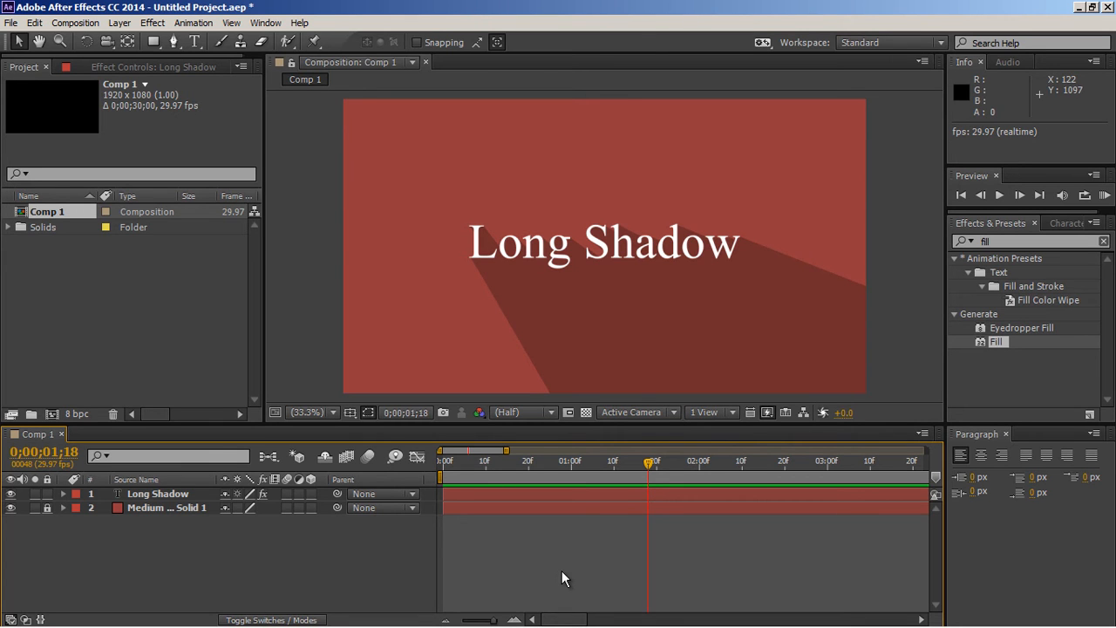
pyautogui.click(76, 23)
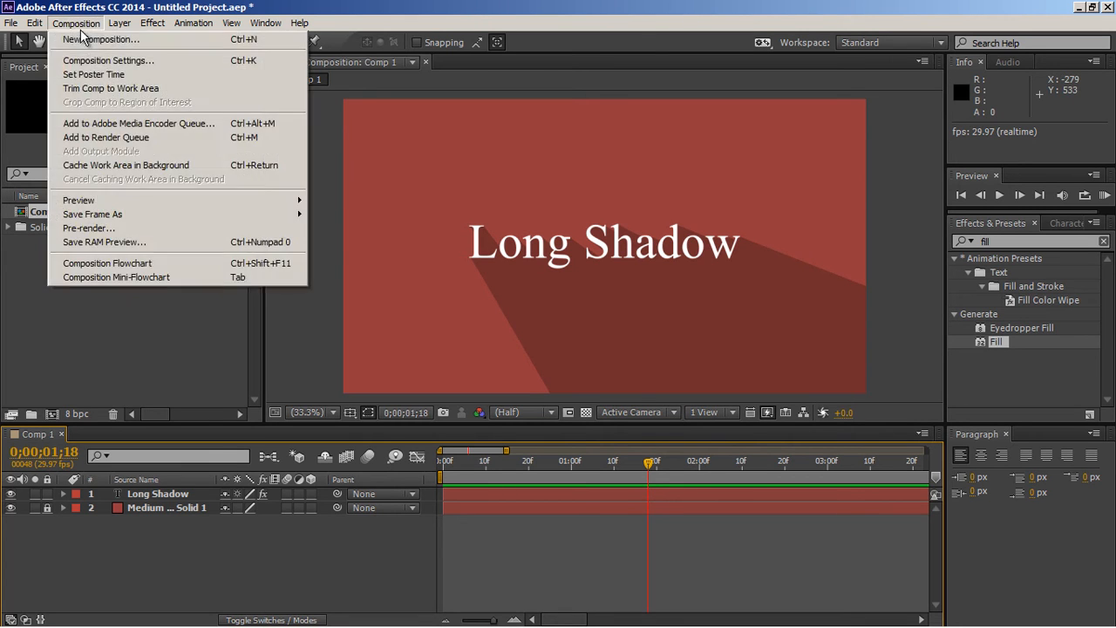
pyautogui.click(85, 40)
pyautogui.press('BackSpace')
pyautogui.write('long sha')
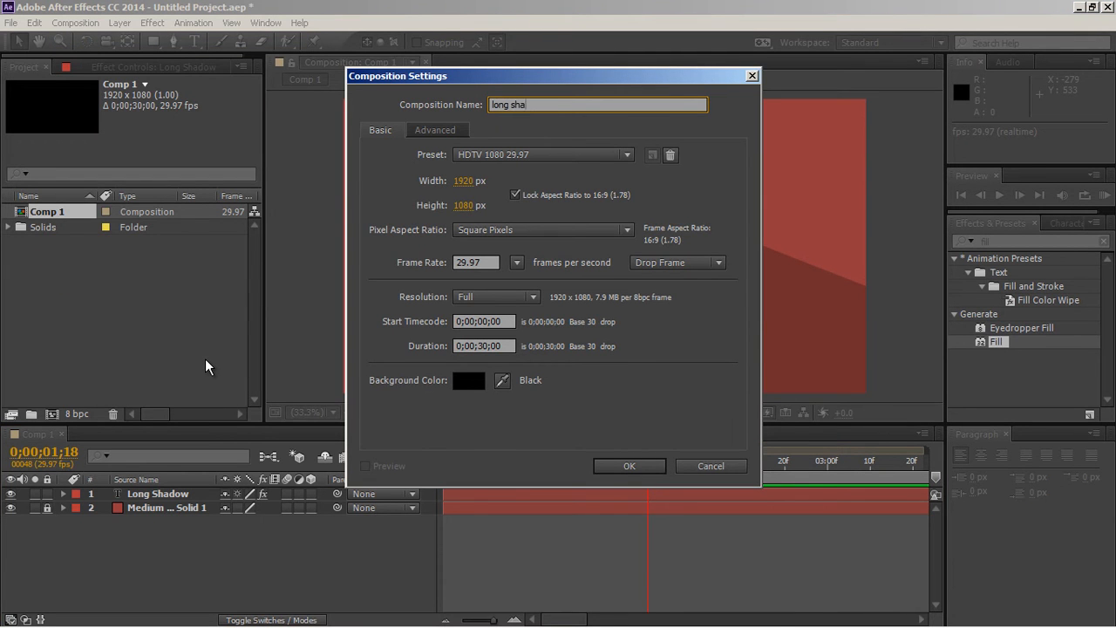
pyautogui.write('dow effect')
pyautogui.click(624, 469)
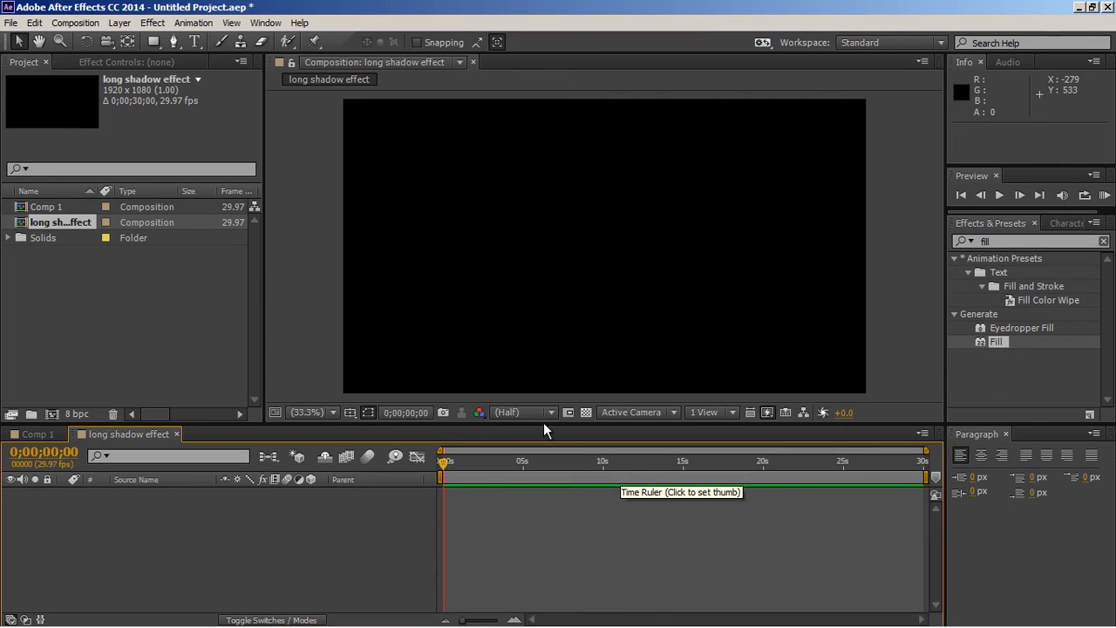
# Step: Add a medium gray-red 1920 x 1080 solid layer as the background and lock it
pyautogui.click(119, 22)
pyautogui.moveTo(126, 41)
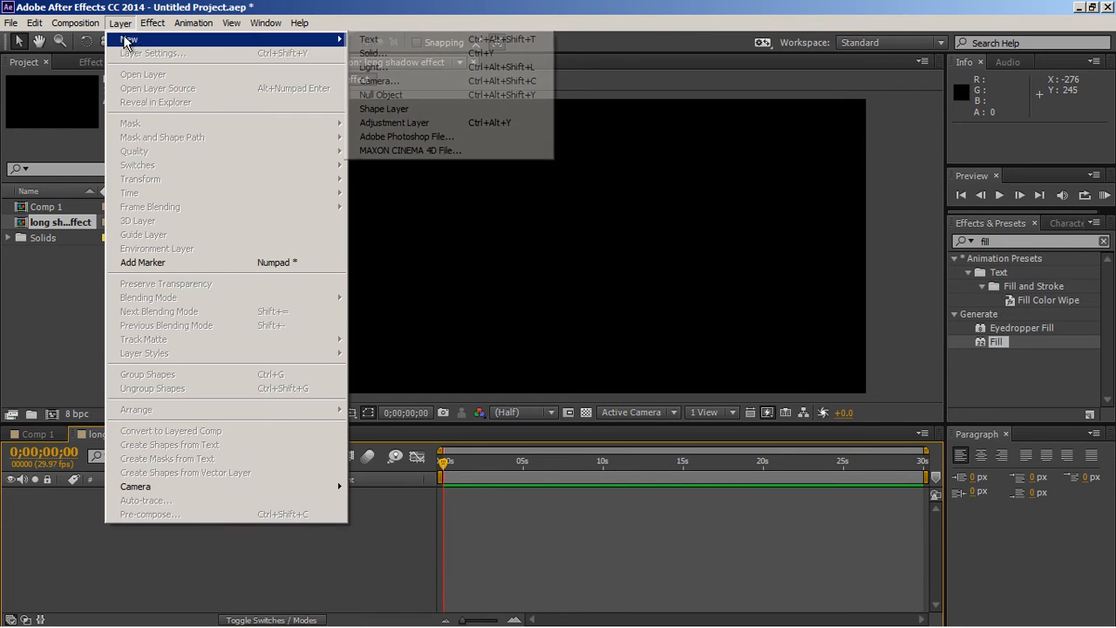
pyautogui.click(373, 53)
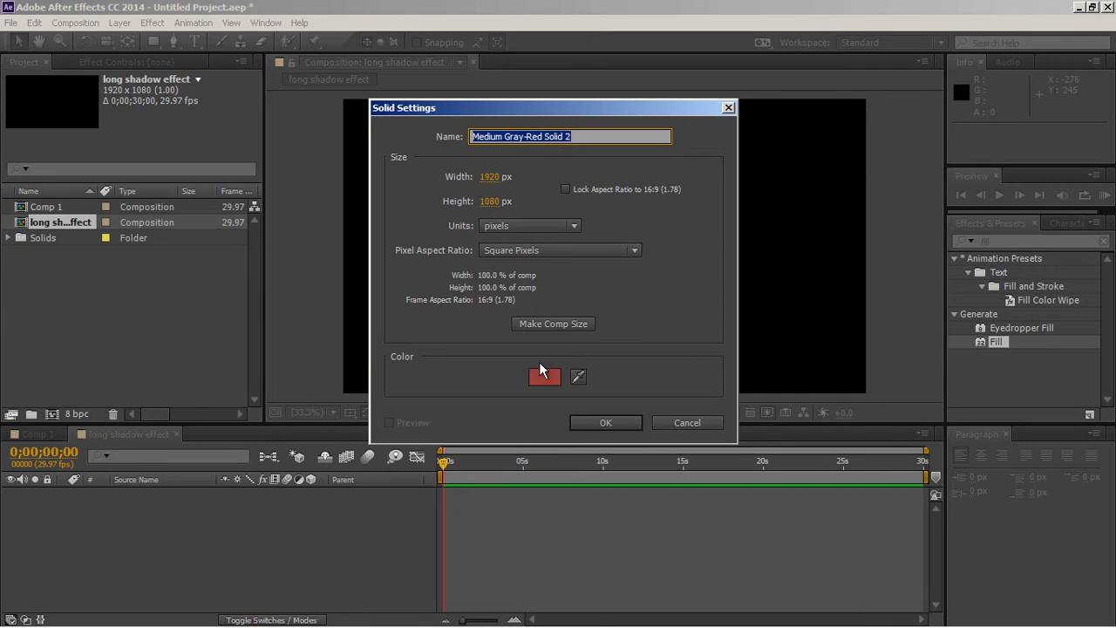
pyautogui.click(582, 423)
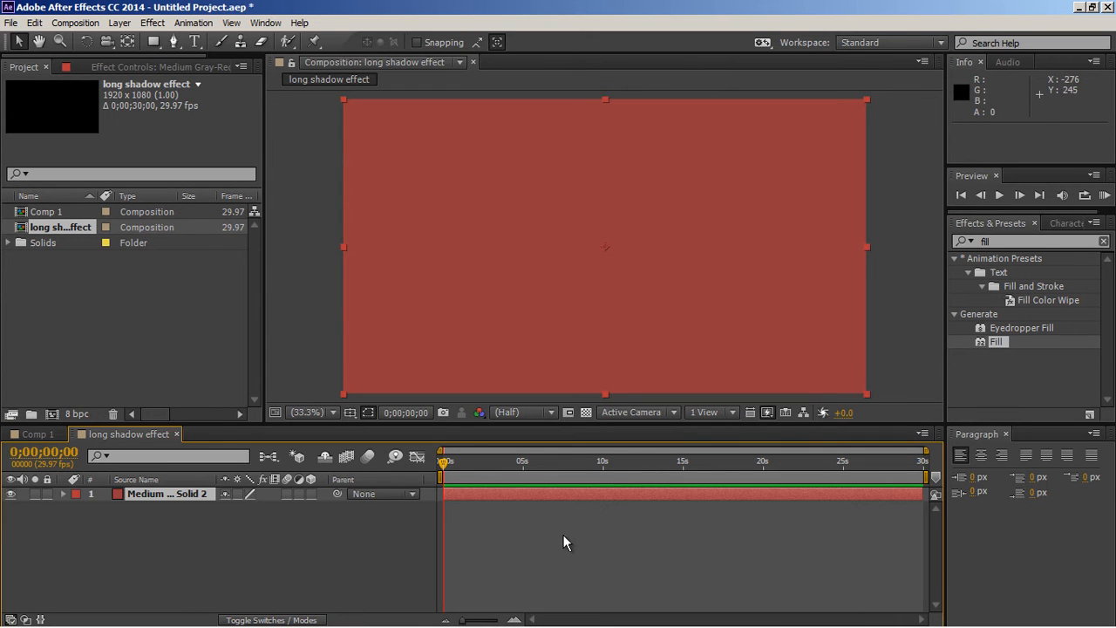
pyautogui.click(47, 494)
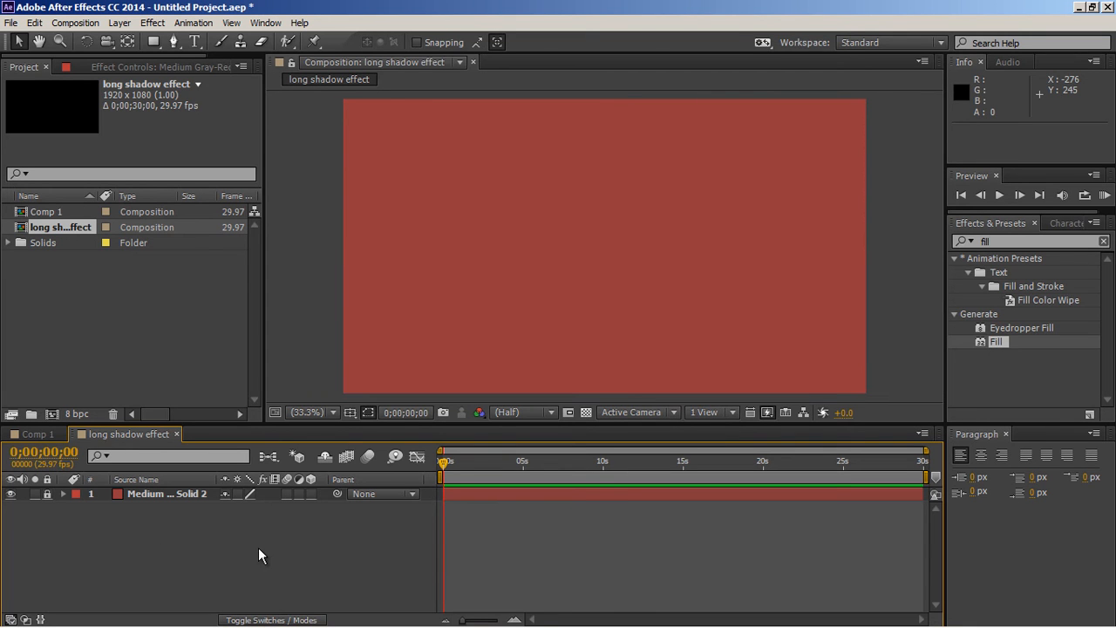
# Step: Add a white text layer reading "After Effects" near the middle of the composition
pyautogui.click(194, 42)
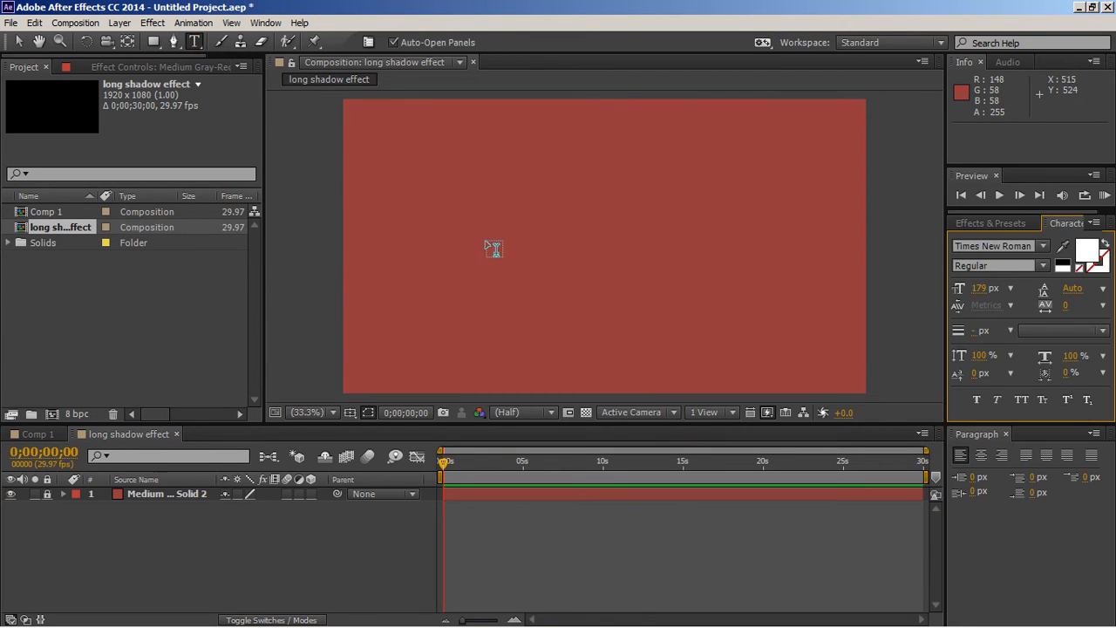
pyautogui.click(481, 253)
pyautogui.write('A')
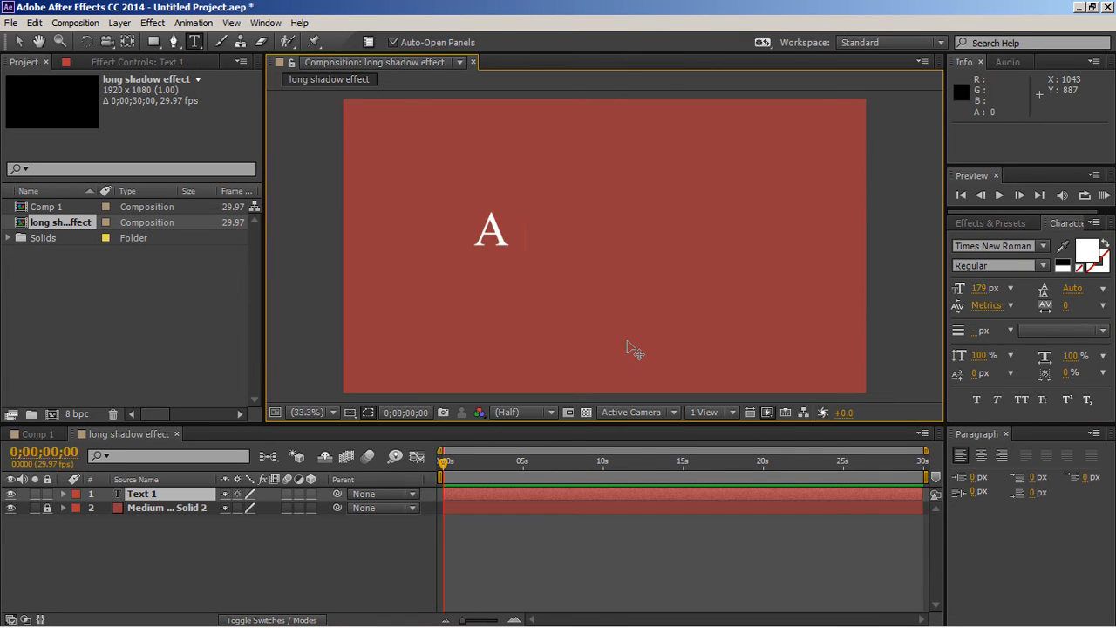
pyautogui.write('fter Effects')
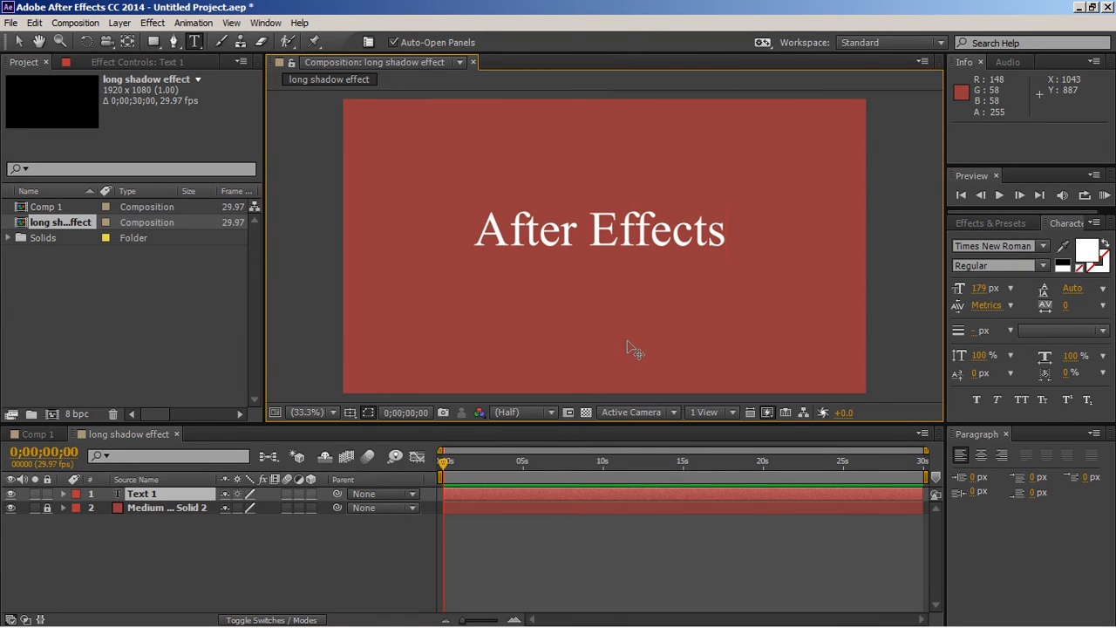
pyautogui.click(19, 41)
# Step: Center the text layer horizontally and vertically in the composition
pyautogui.click(266, 22)
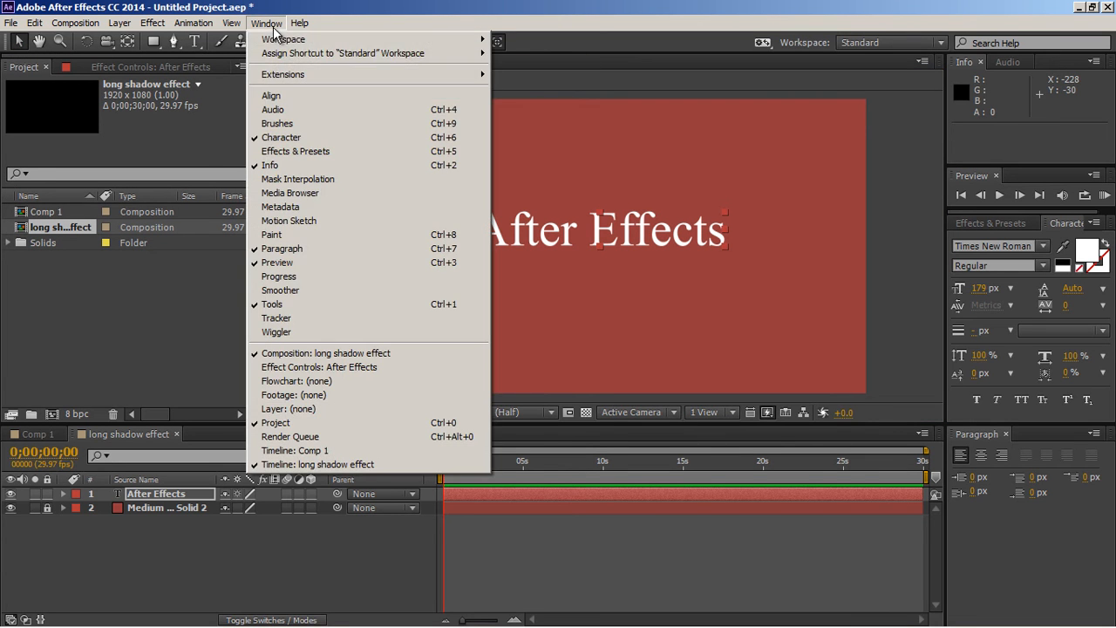
pyautogui.click(273, 96)
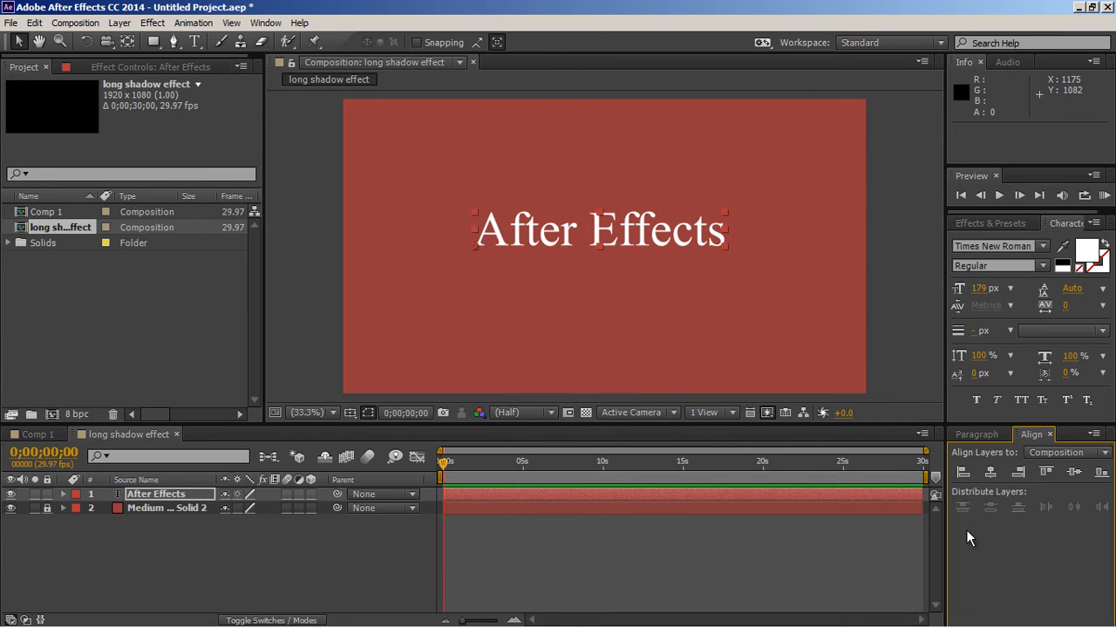
pyautogui.click(989, 472)
pyautogui.click(1074, 472)
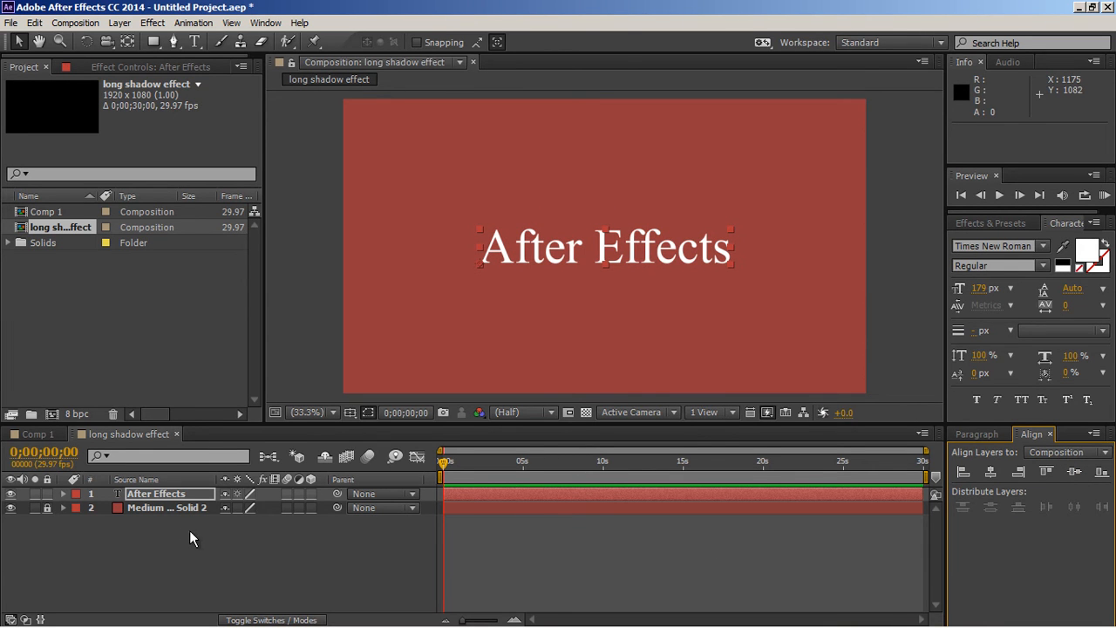
pyautogui.click(65, 494)
pyautogui.click(319, 508)
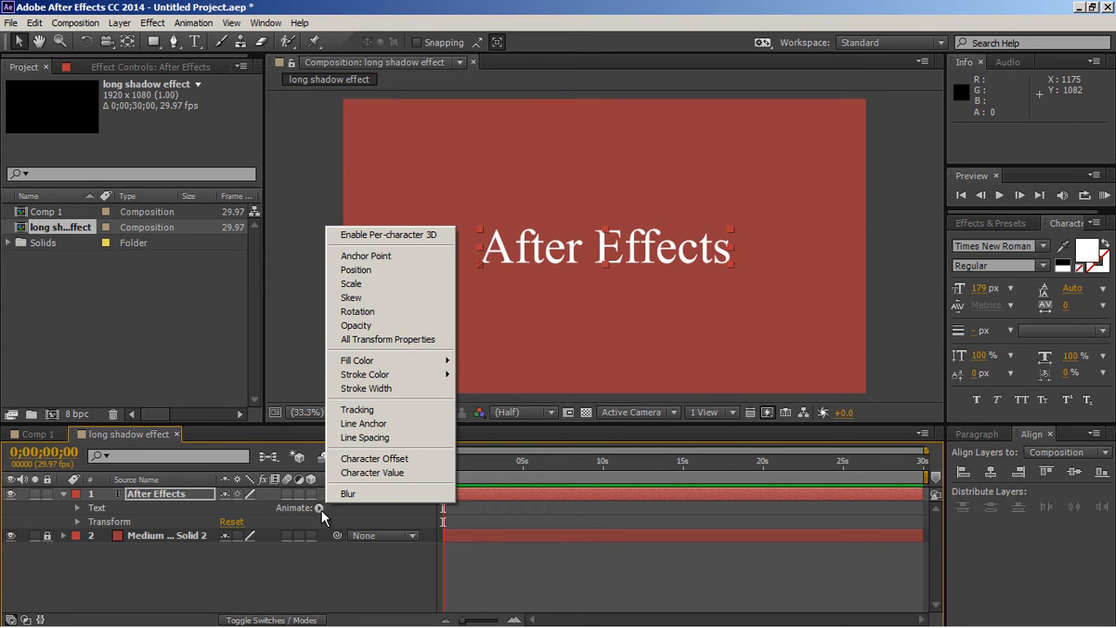
pyautogui.click(62, 493)
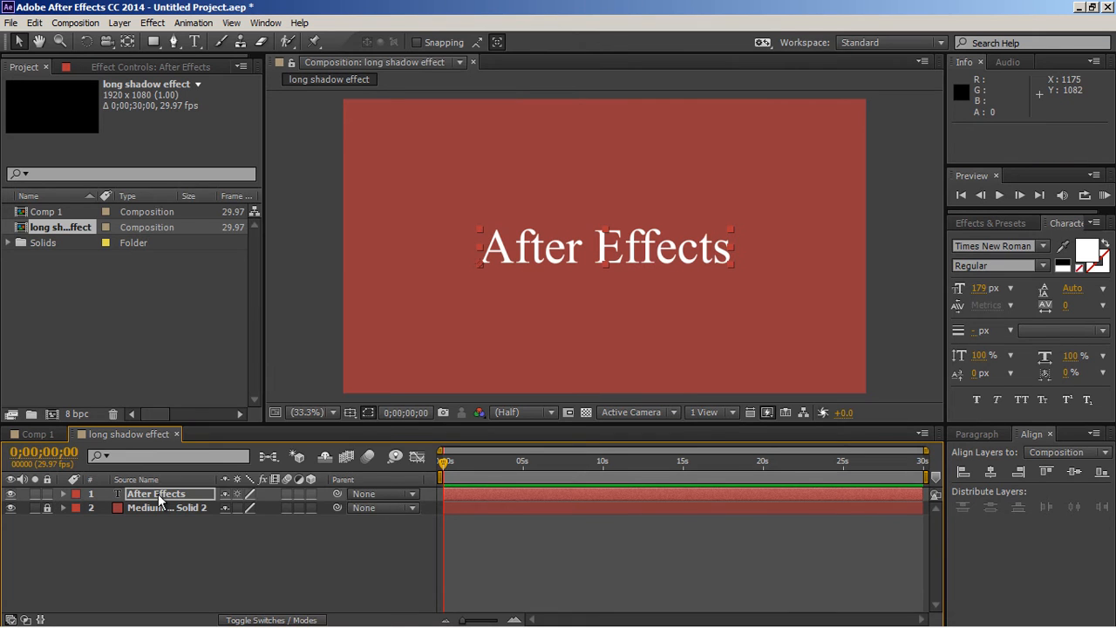
# Step: Create shapes from the After Effects text layer and add a Repeater to the contents of the outlines layer
pyautogui.rightClick(158, 499)
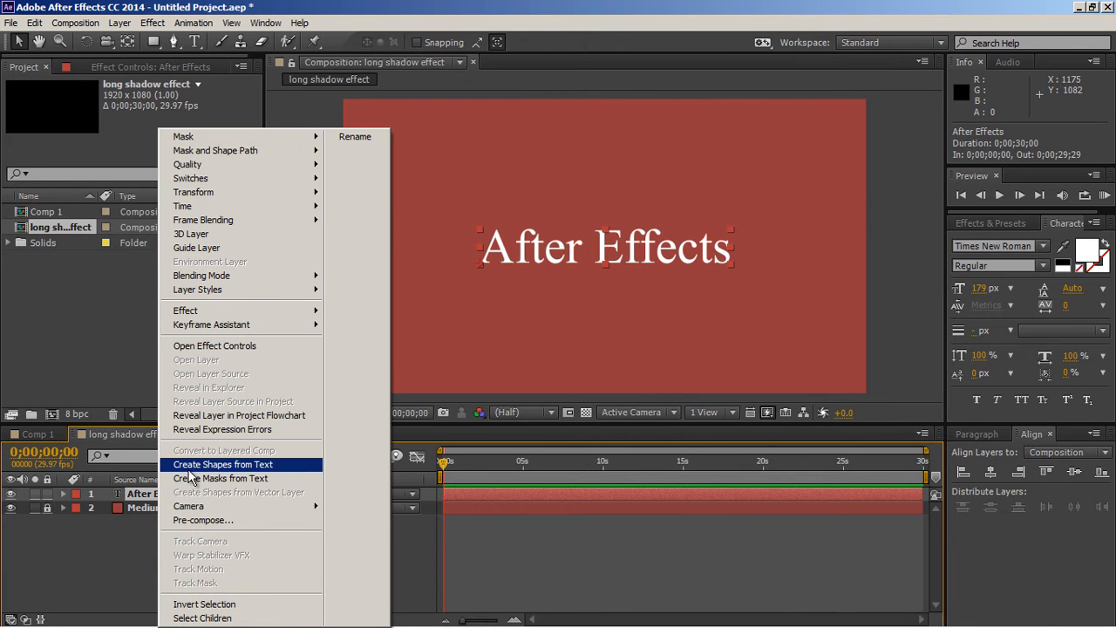
pyautogui.click(188, 468)
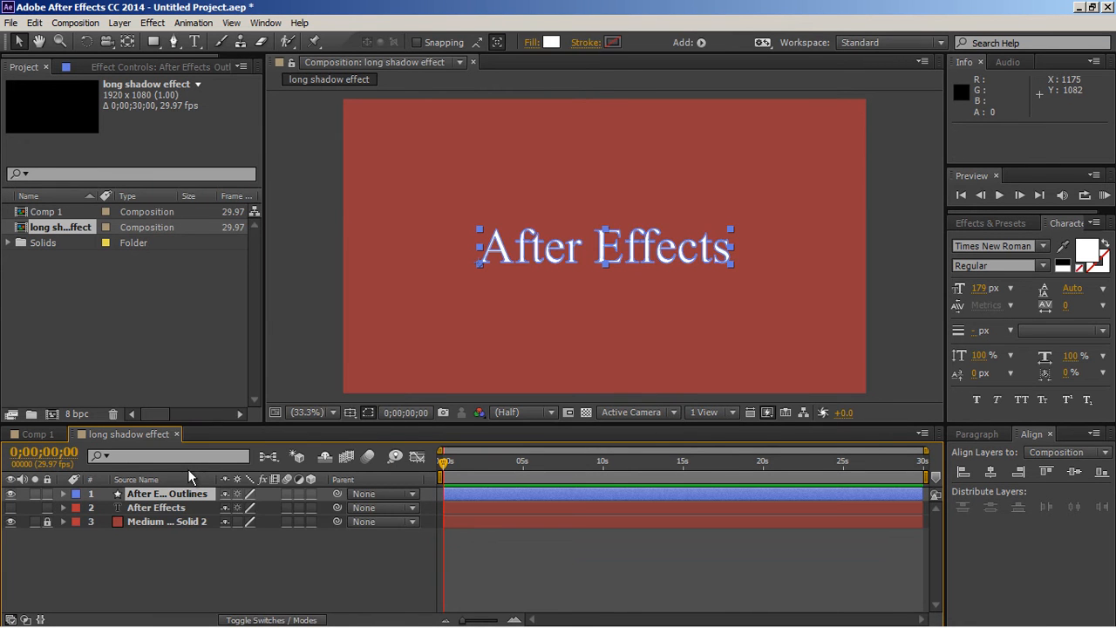
pyautogui.click(64, 495)
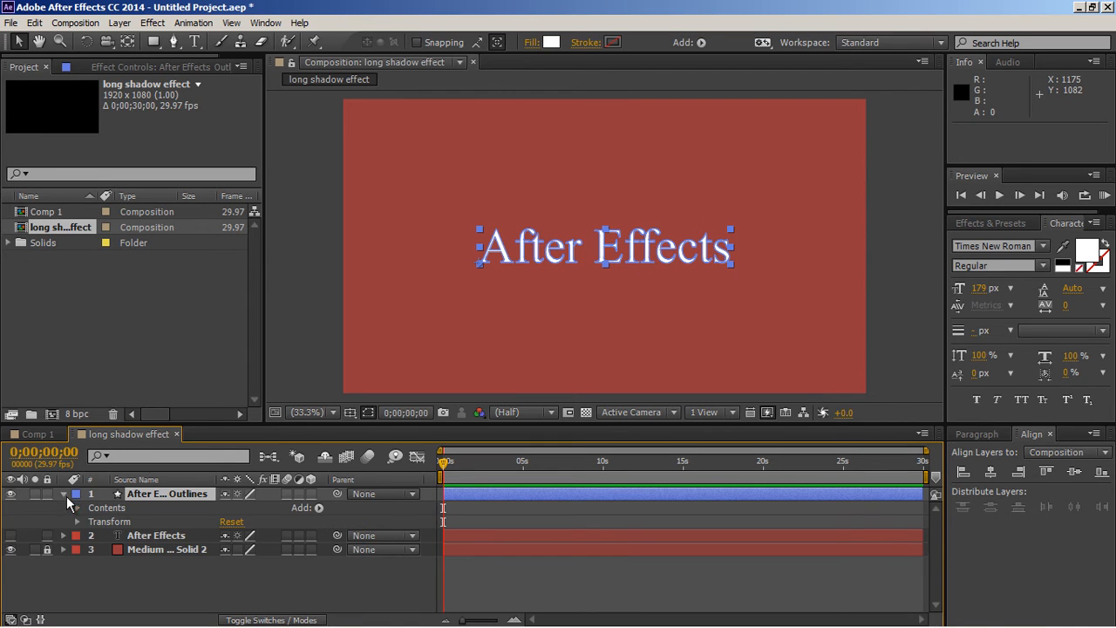
pyautogui.click(77, 508)
pyautogui.scroll(-3, 363, 539)
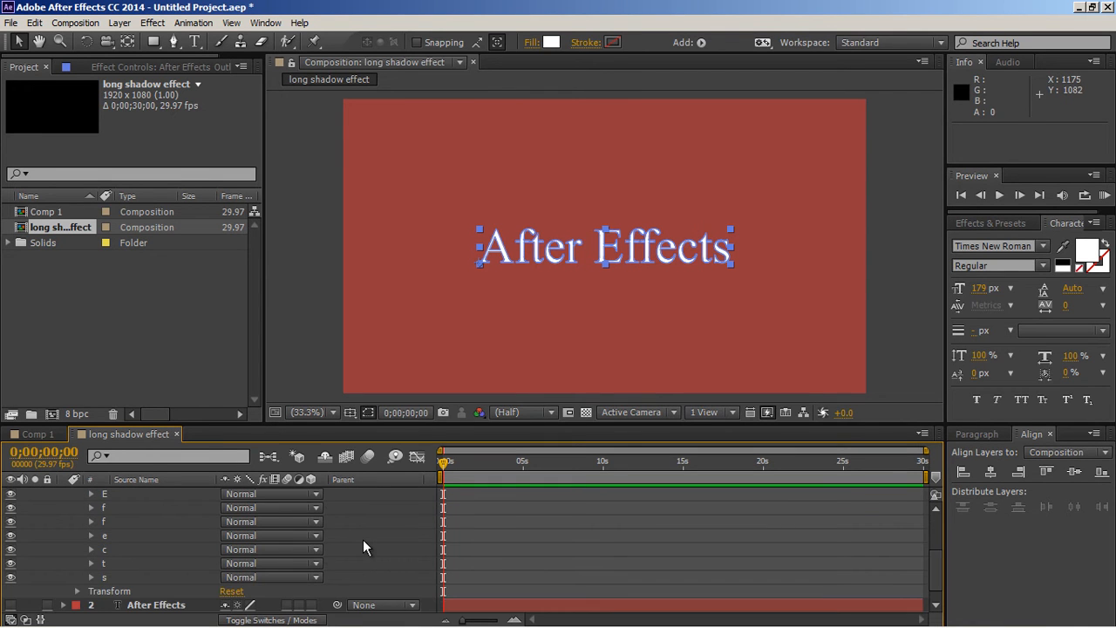
pyautogui.scroll(3, 364, 541)
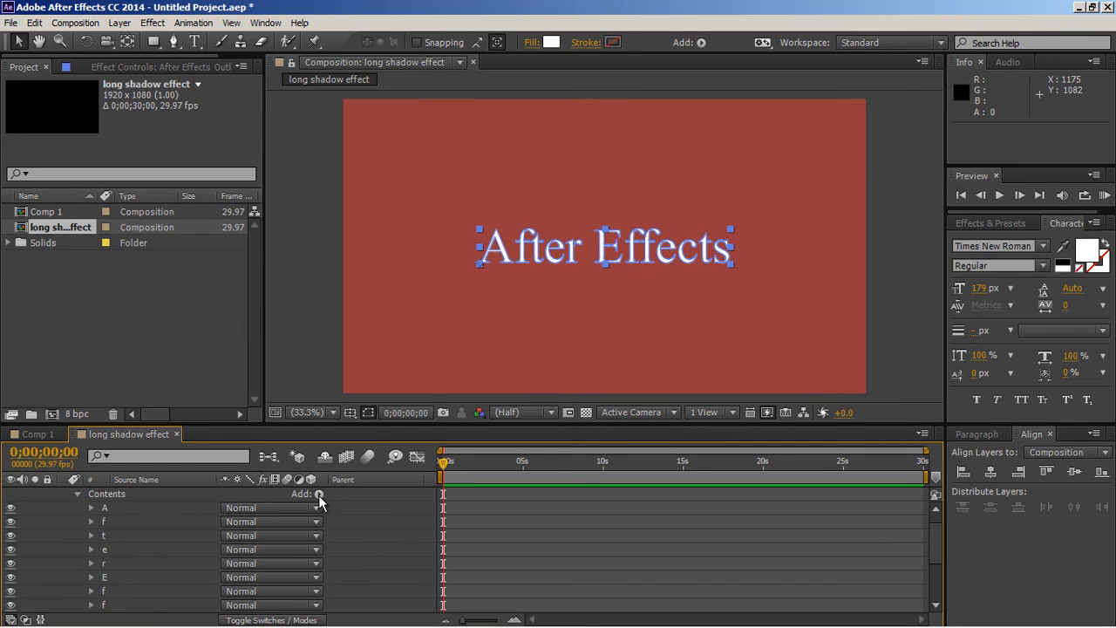
pyautogui.click(320, 494)
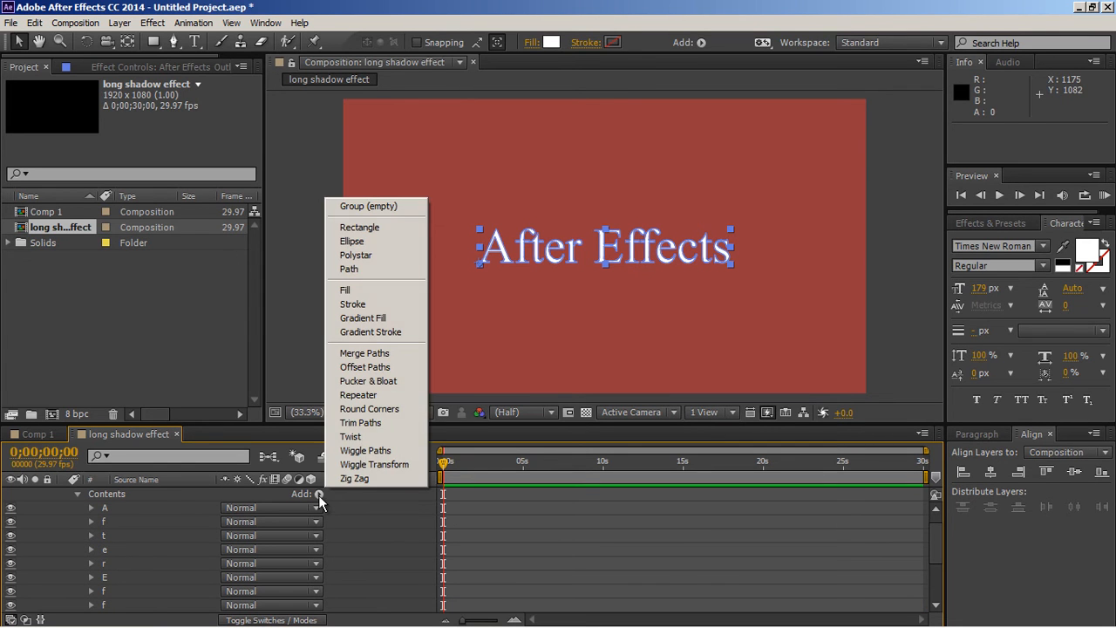
pyautogui.click(358, 397)
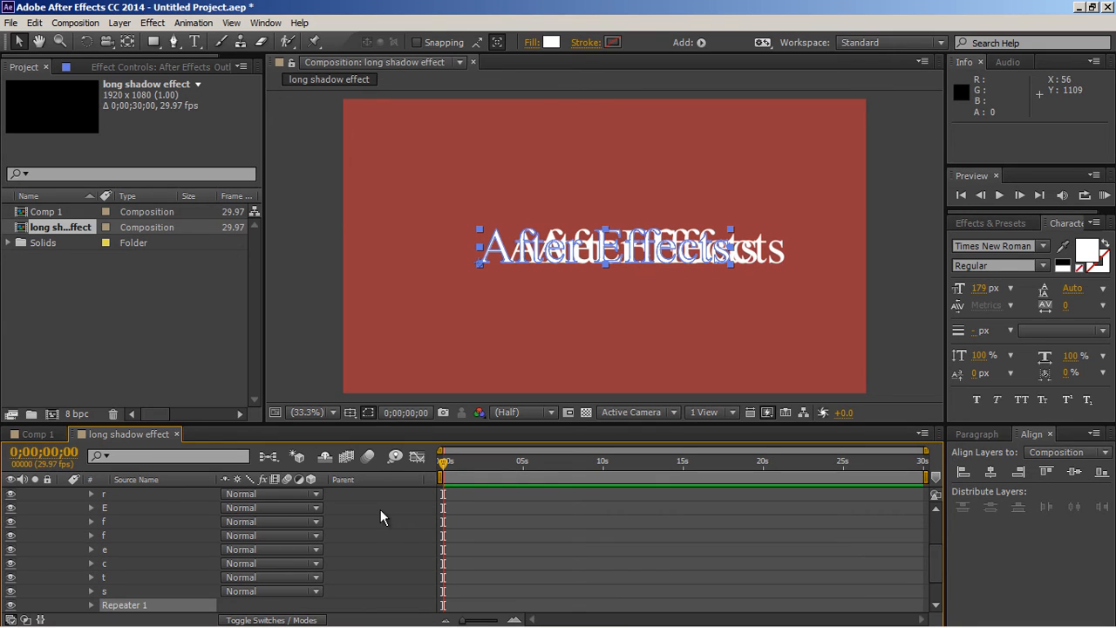
# Step: Set the number of copies of Repeater 1 on the outlines layer to 5
pyautogui.scroll(-2, 381, 511)
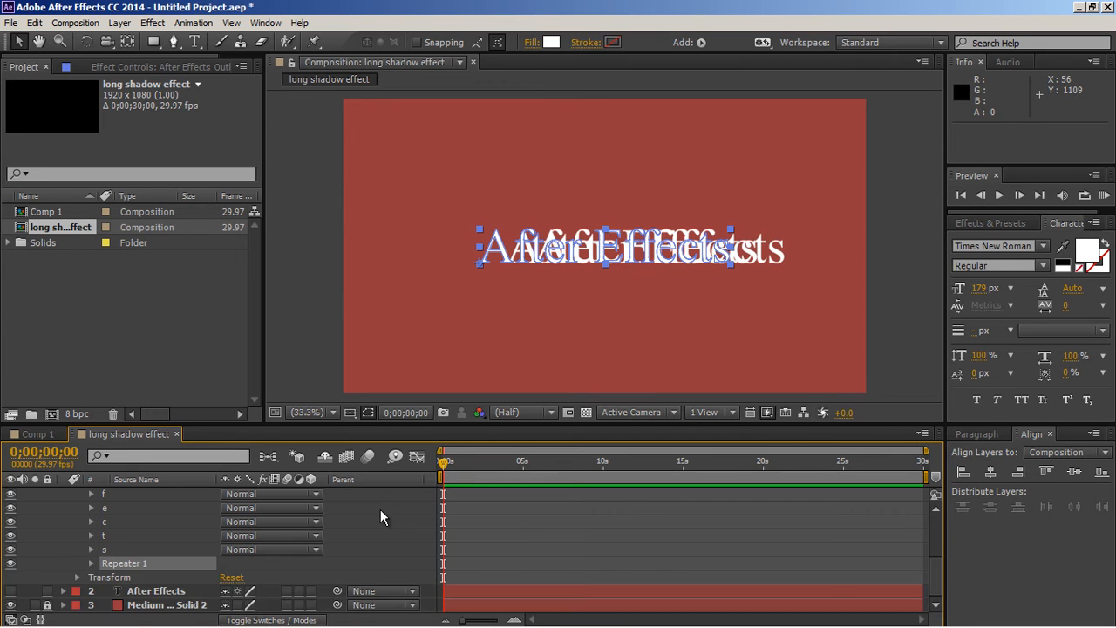
pyautogui.click(90, 563)
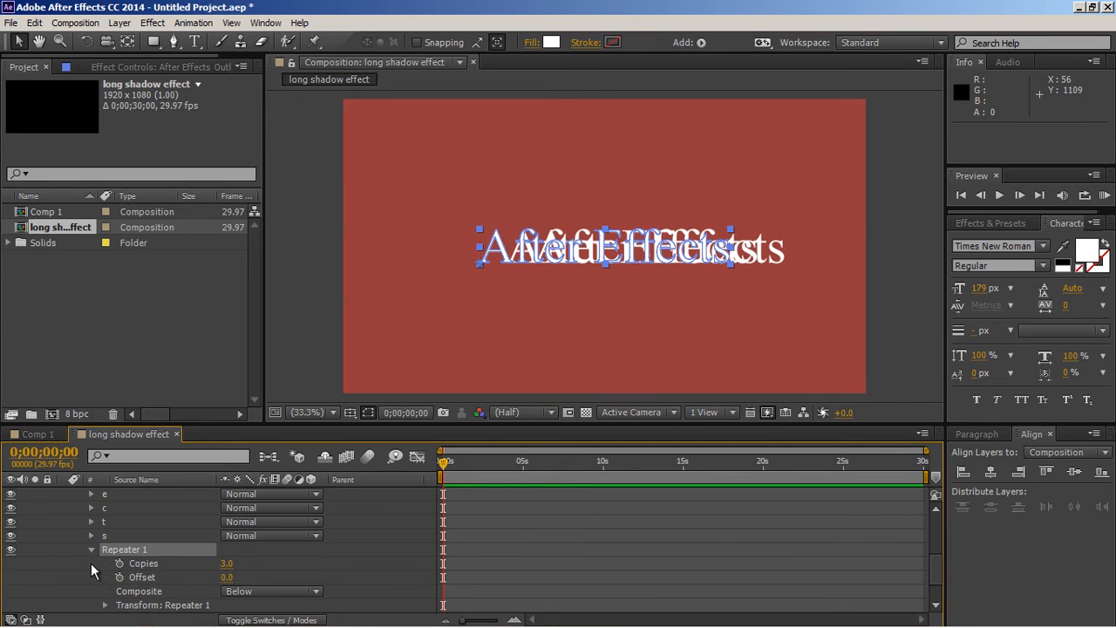
pyautogui.click(227, 564)
pyautogui.write('5')
pyautogui.press('Return')
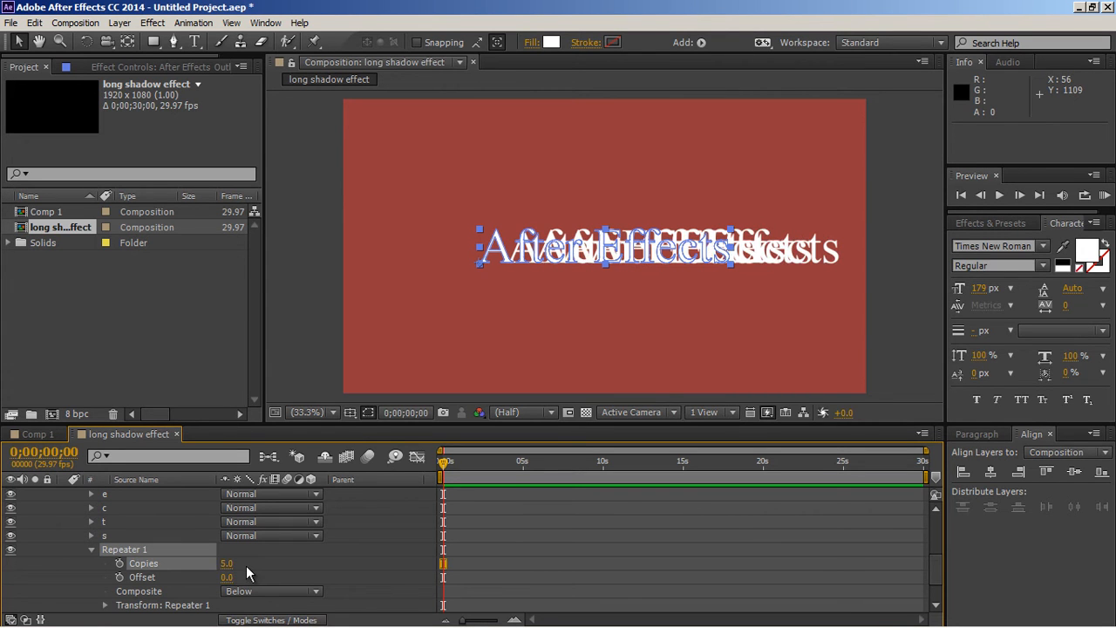
# Step: Set the position in the transform settings of Repeater 1 to 1, 1
pyautogui.scroll(-3, 246, 565)
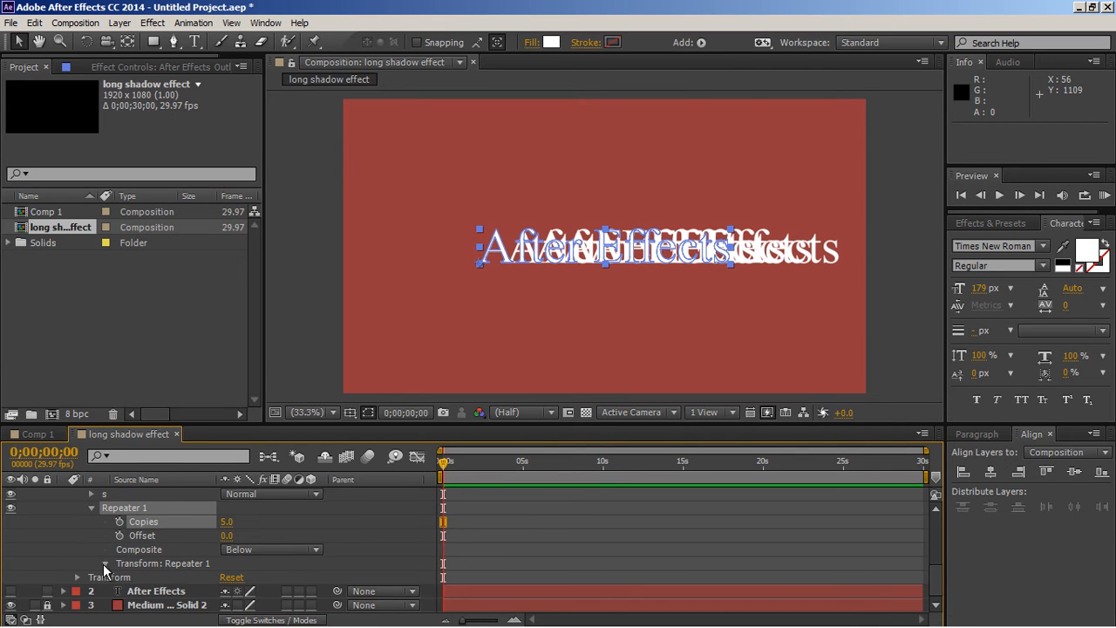
pyautogui.click(105, 564)
pyautogui.click(230, 549)
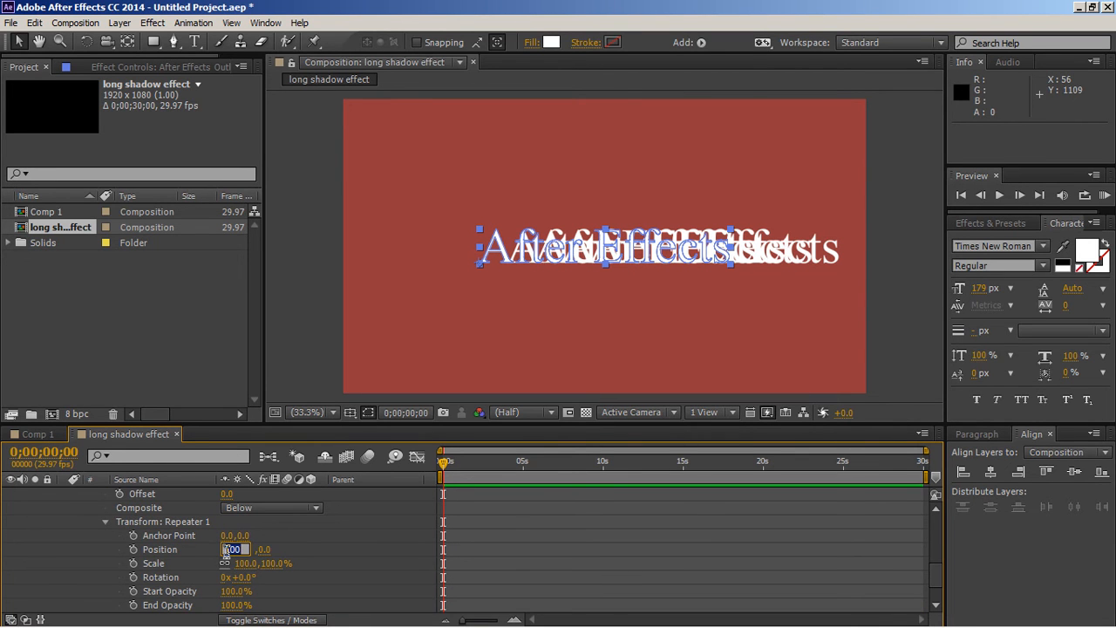
pyautogui.write('1')
pyautogui.press('Tab')
pyautogui.write('1')
pyautogui.press('Return')
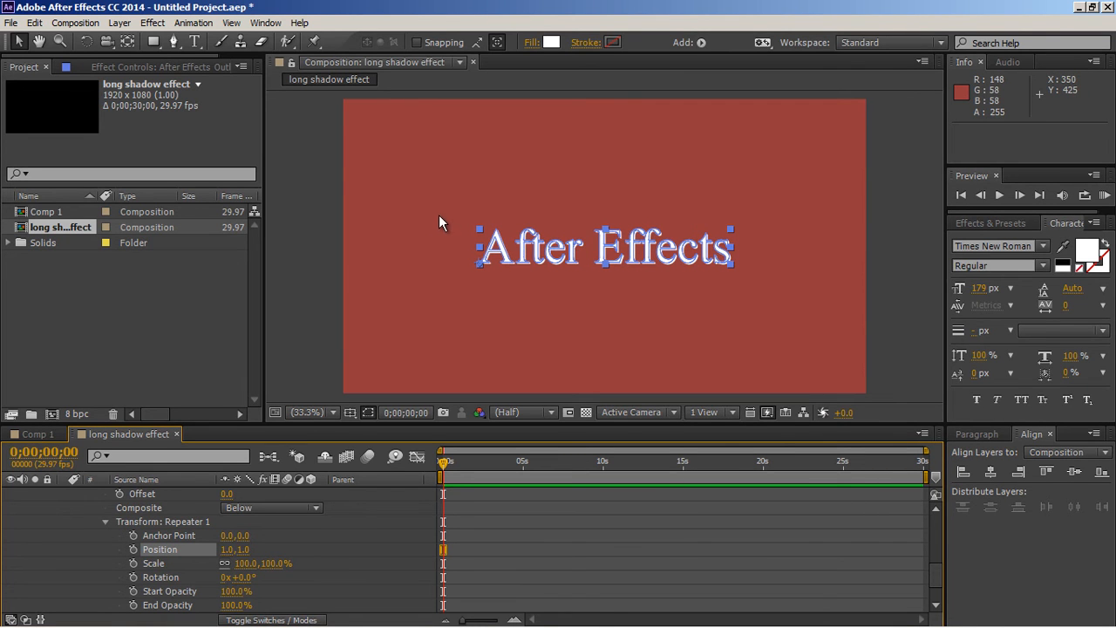
# Step: Try a position of 5, 5 for the copies of Repeater 1 and compare the letter edges close up
pyautogui.press('/')
pyautogui.press('.')
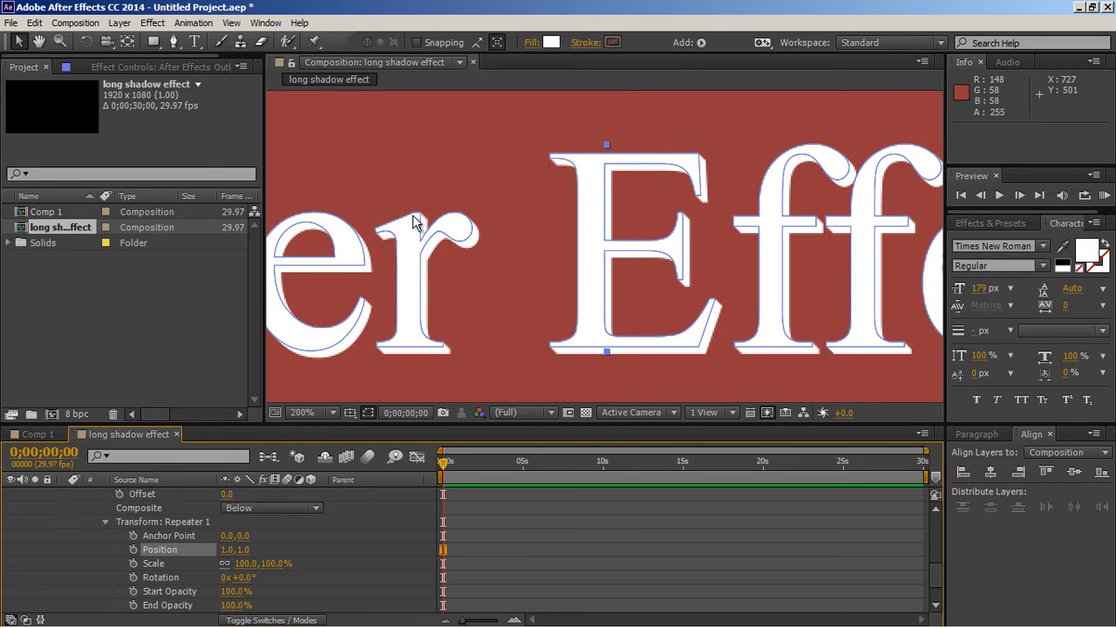
pyautogui.press('h')
pyautogui.moveTo(437, 212); pyautogui.dragTo(524, 249)
pyautogui.press('v')
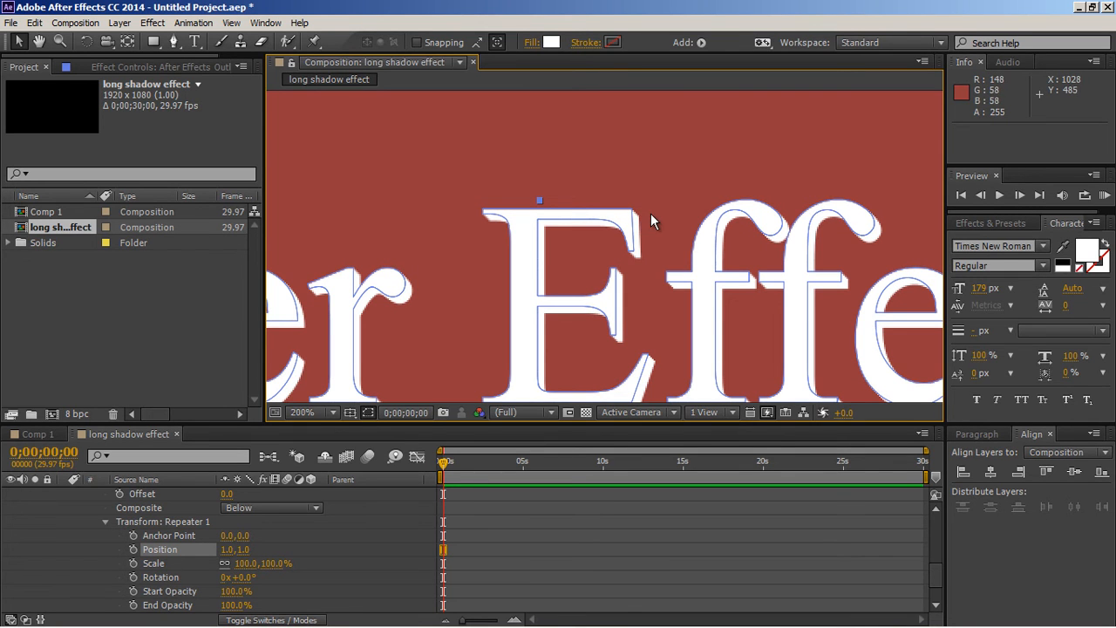
pyautogui.press('.')
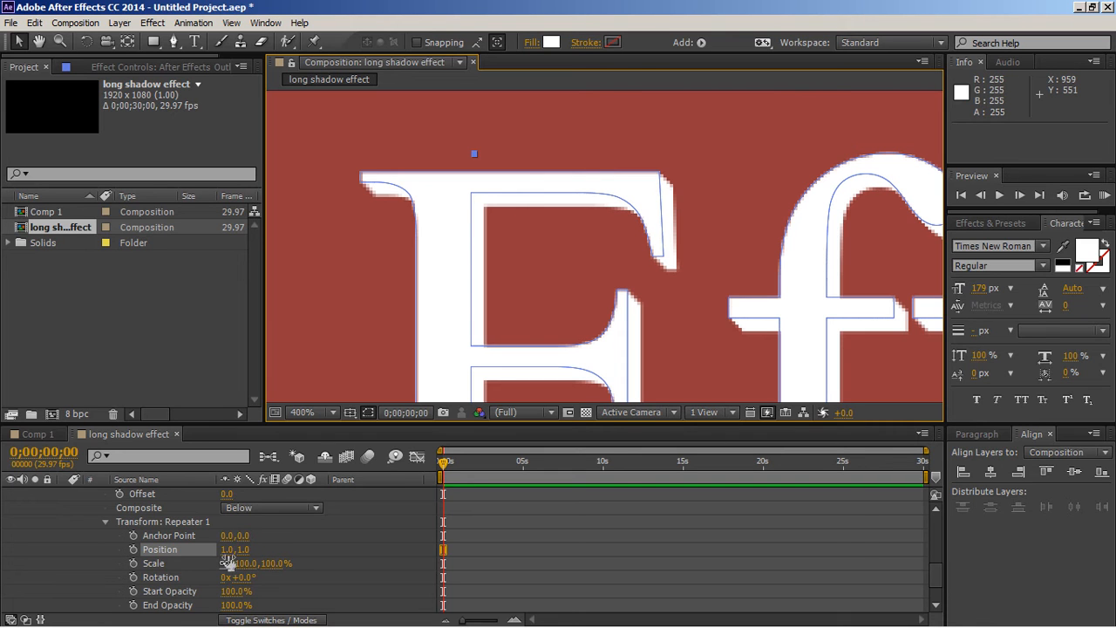
pyautogui.click(227, 548)
pyautogui.write('5')
pyautogui.press('Tab')
pyautogui.write('5')
pyautogui.press('Return')
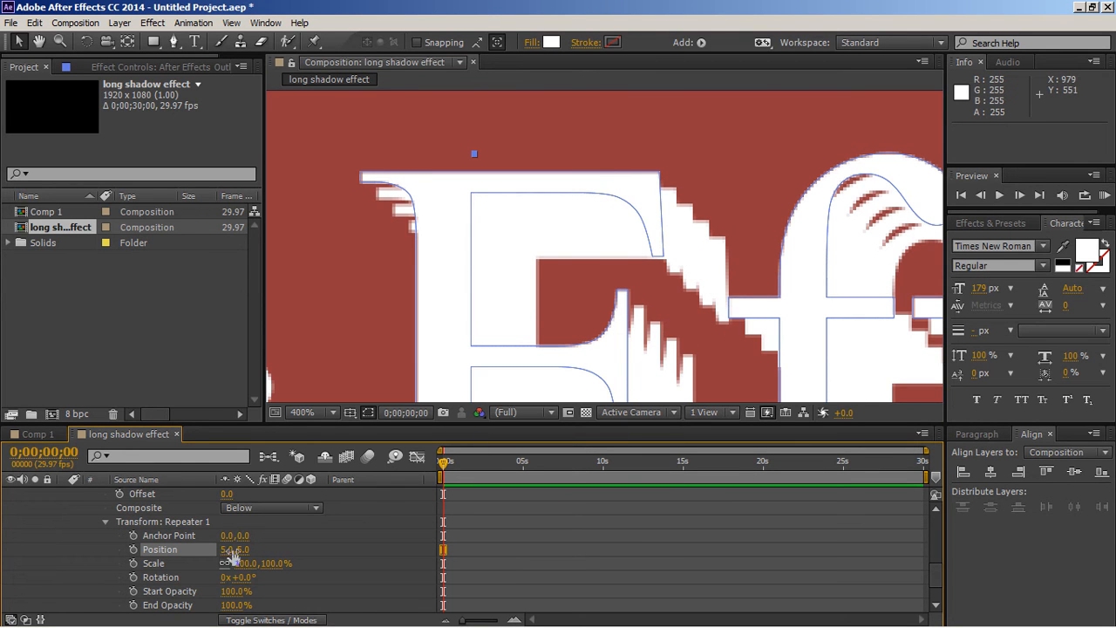
# Step: Return the transform position of Repeater 1 on the outlines layer to 1, 1
pyautogui.click(231, 550)
pyautogui.write('1')
pyautogui.press('Tab')
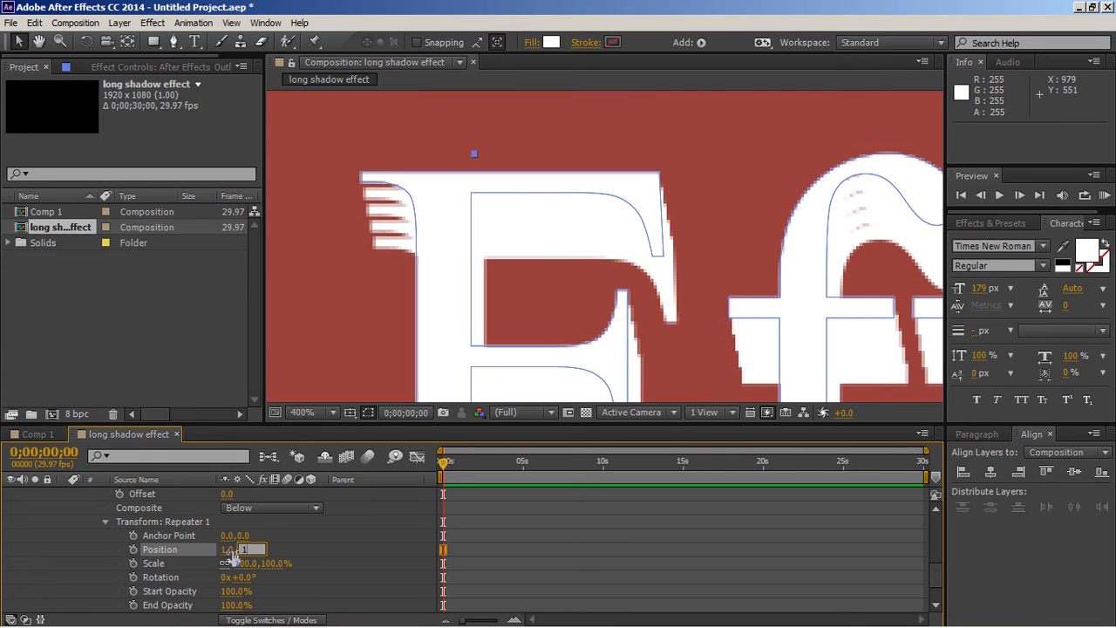
pyautogui.press('Return')
pyautogui.click(309, 413)
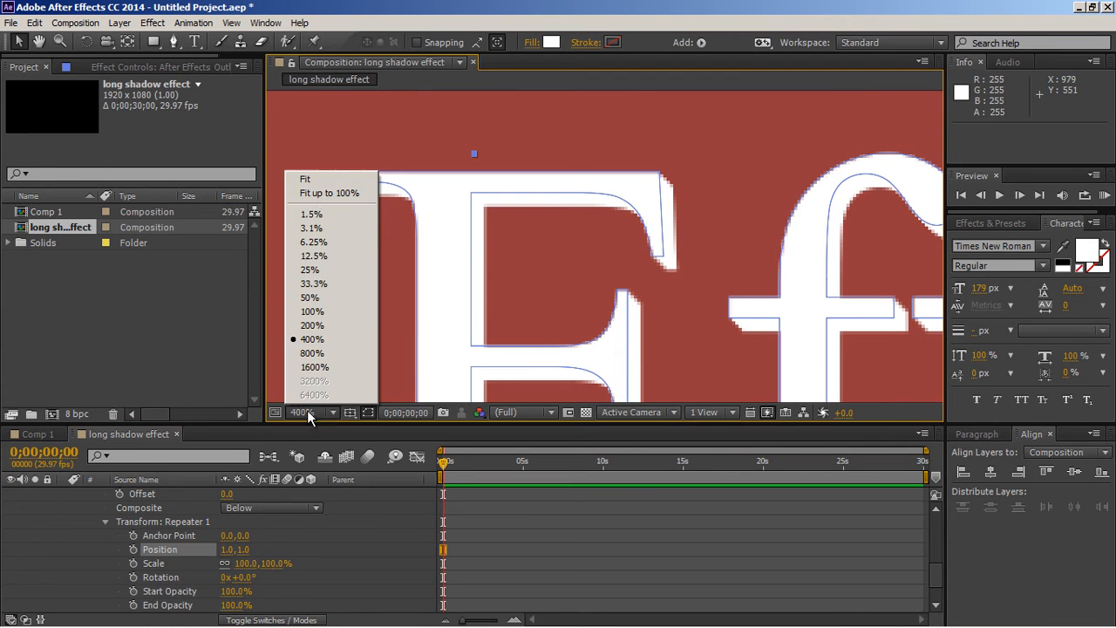
pyautogui.click(323, 192)
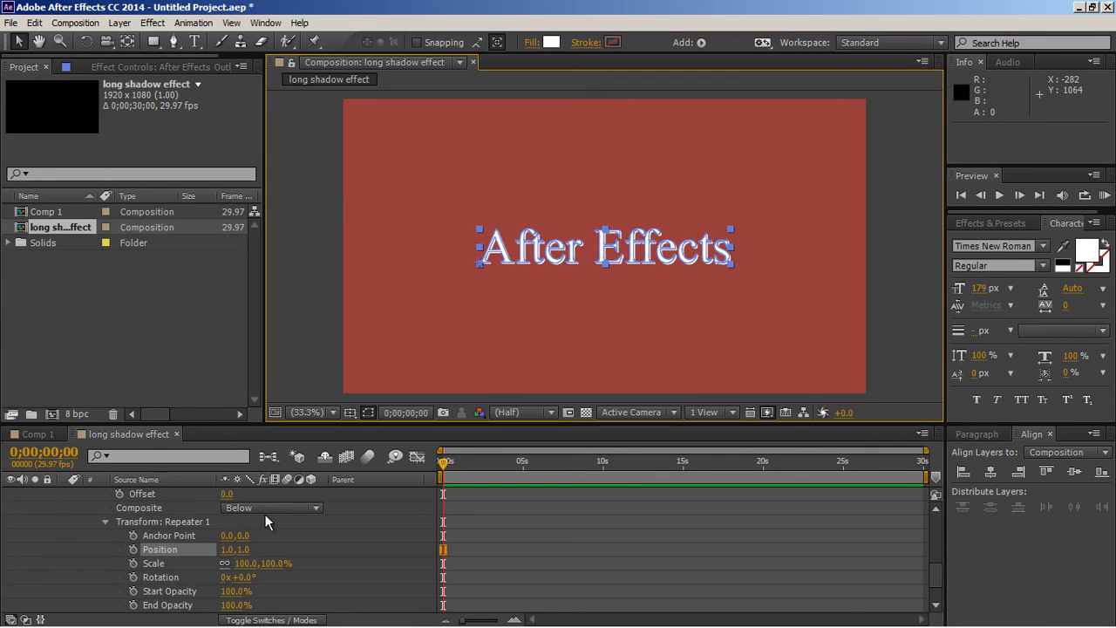
# Step: Raise the number of copies of Repeater 1 on the outlines layer to 557
pyautogui.click(105, 522)
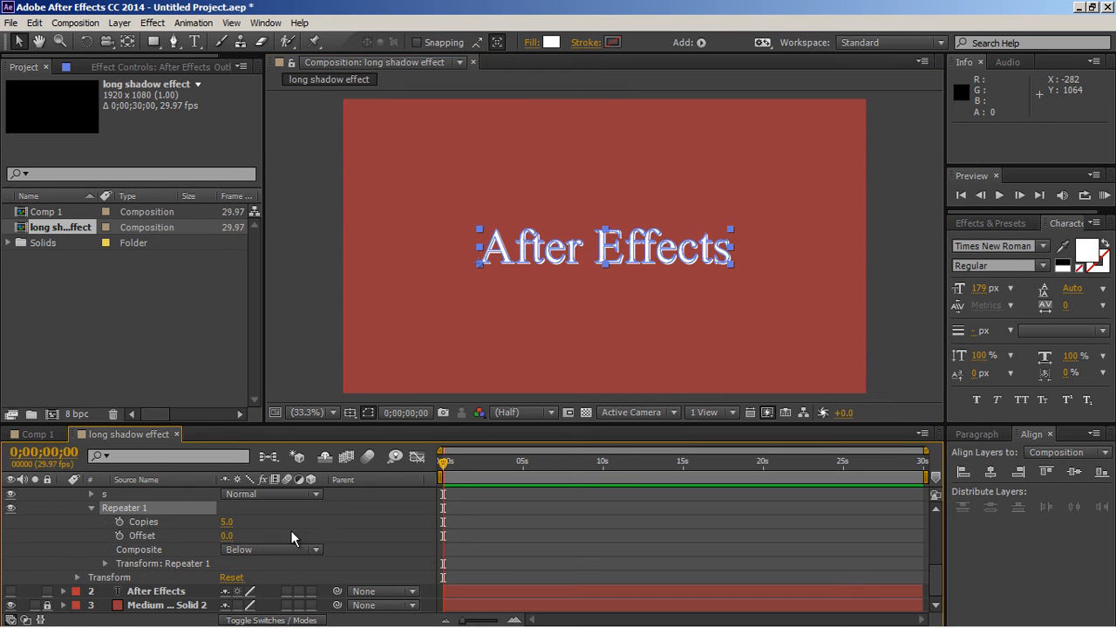
pyautogui.moveTo(227, 522); pyautogui.dragTo(725, 573)
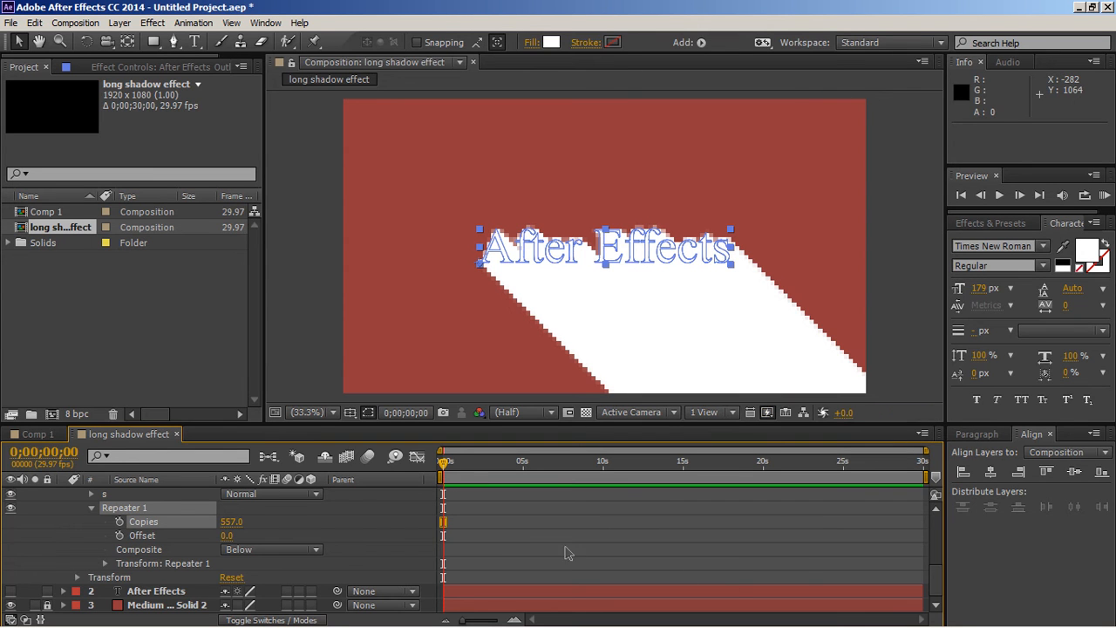
pyautogui.click(416, 541)
pyautogui.scroll(5, 70, 510)
pyautogui.click(63, 494)
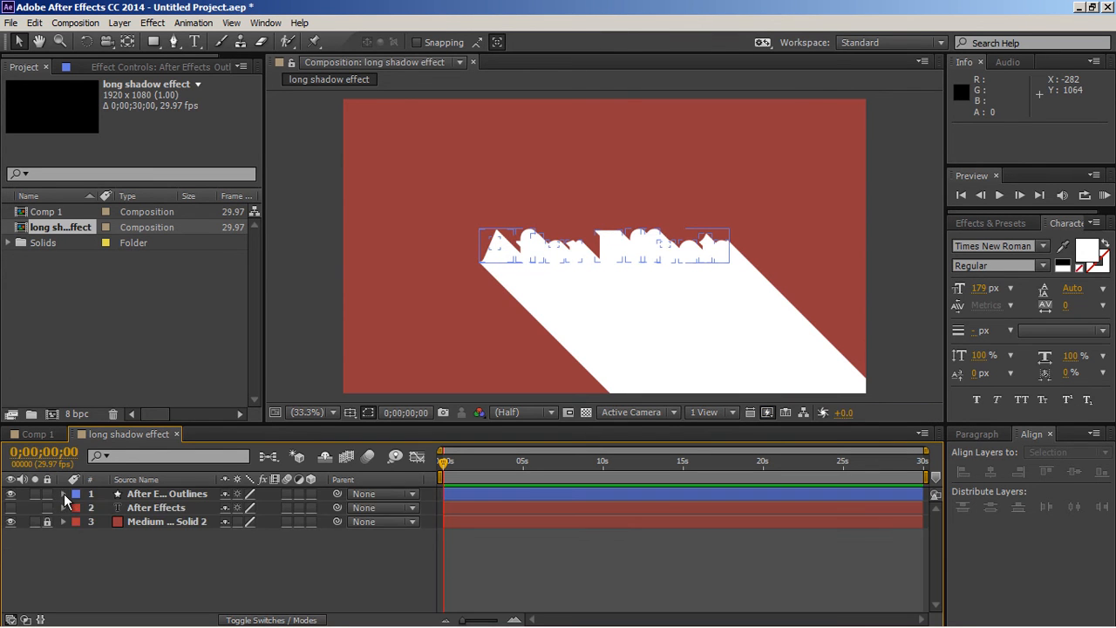
# Step: Change the fill colour of the After Effects Outlines layer to black (000000)
pyautogui.click(156, 493)
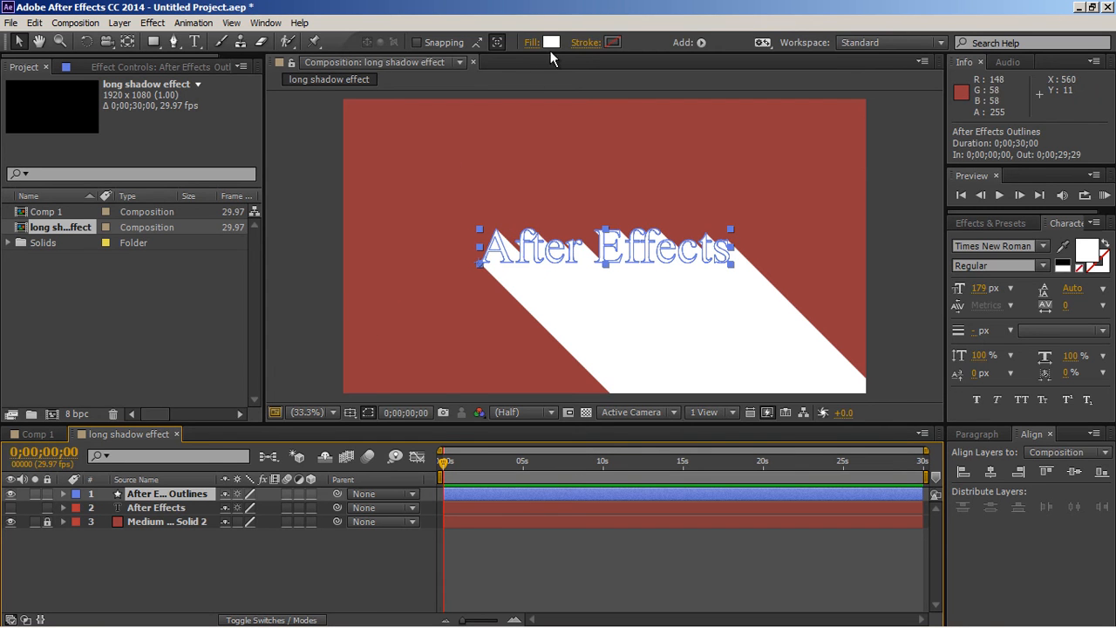
pyautogui.click(551, 42)
pyautogui.click(261, 399)
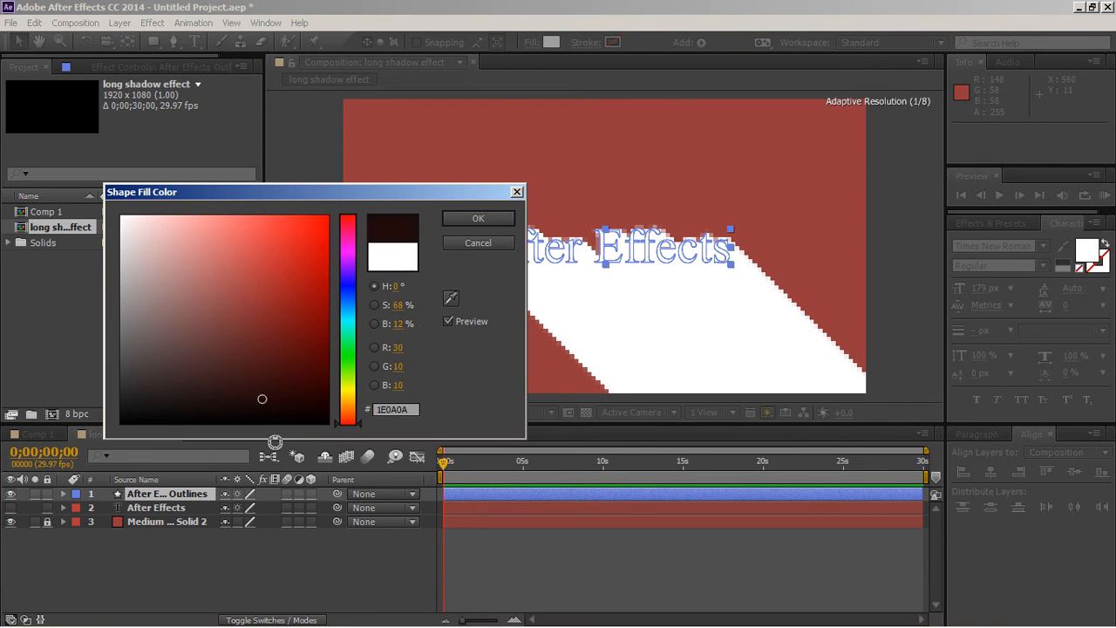
pyautogui.click(478, 218)
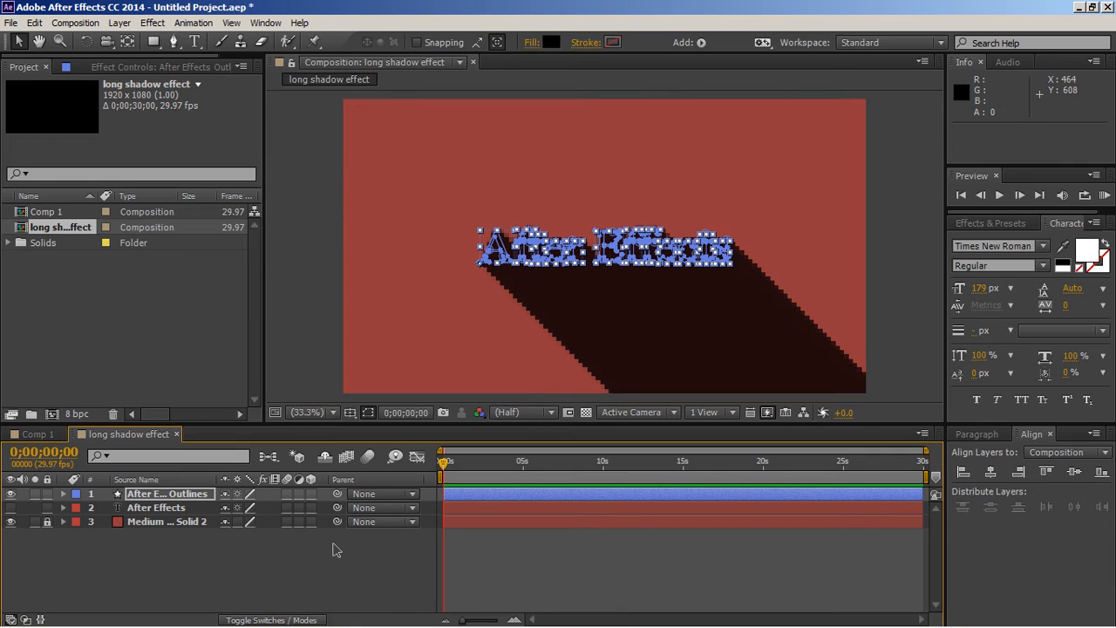
# Step: Set the opacity of the After Effects Outlines layer to 25%
pyautogui.press('t')
pyautogui.click(231, 508)
pyautogui.write('25')
pyautogui.press('Return')
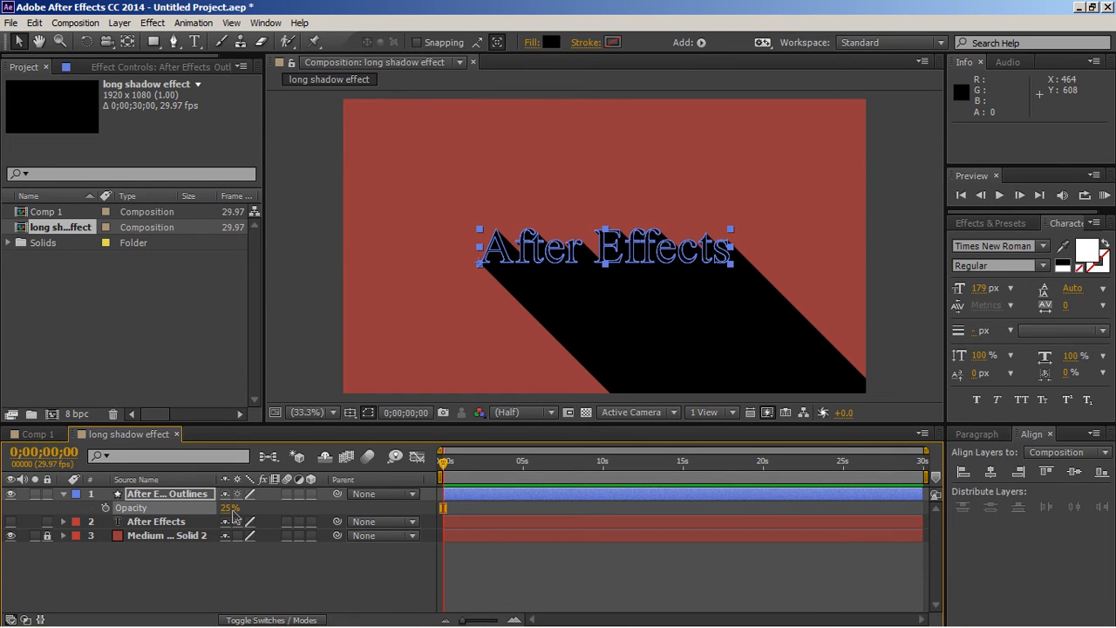
pyautogui.click(63, 494)
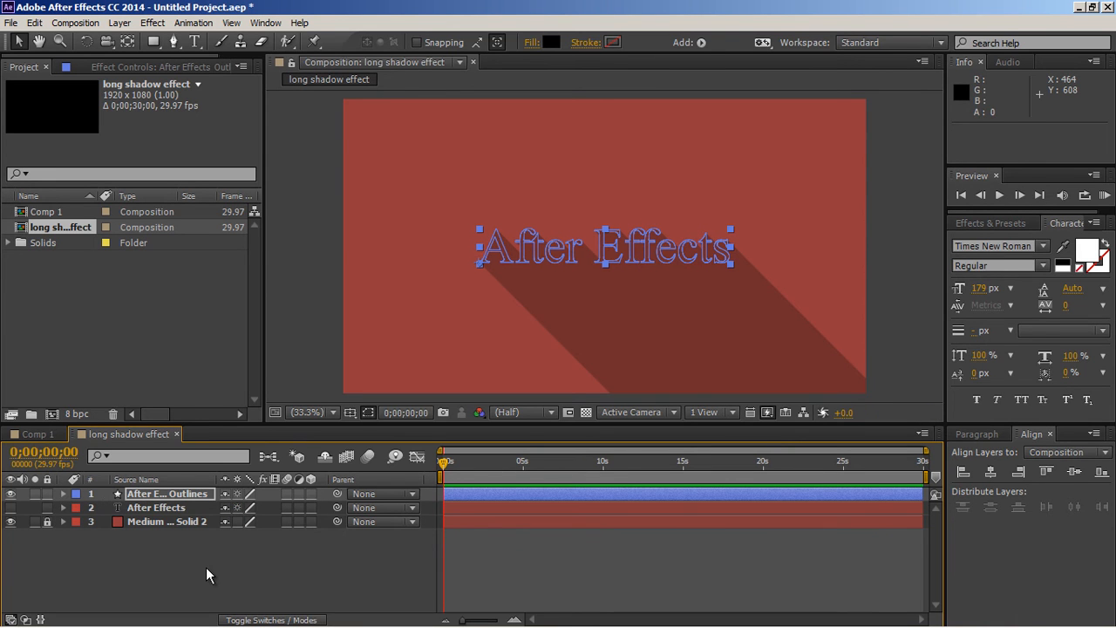
# Step: Duplicate the After Effects Outlines layer and delete Repeater 1 from the contents of the duplicate
pyautogui.click(185, 494)
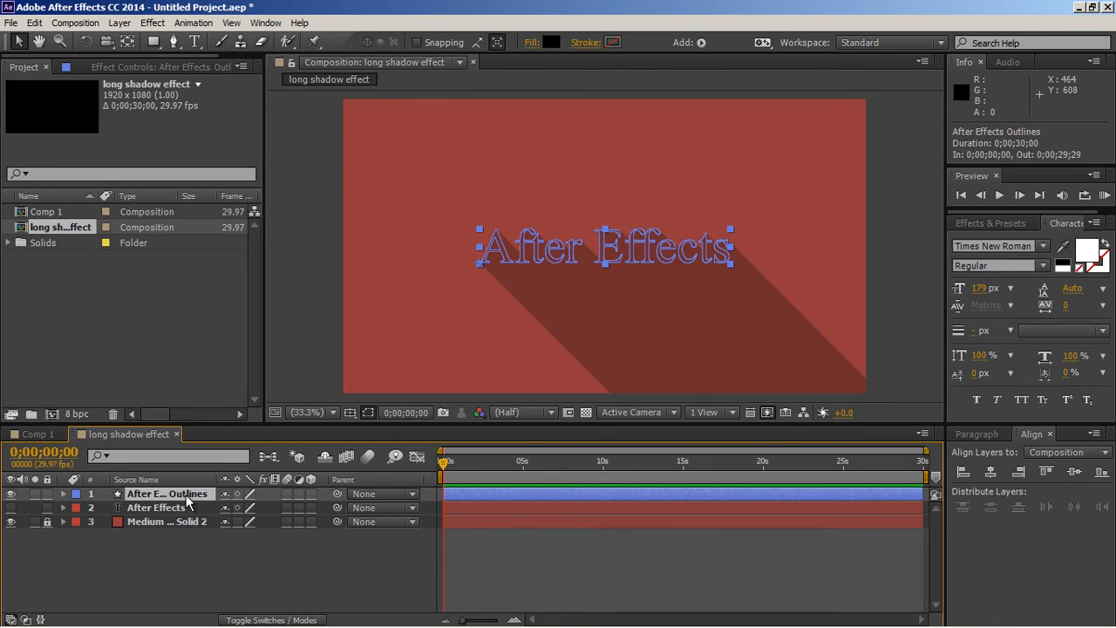
pyautogui.hotkey('ctrl', 'd')
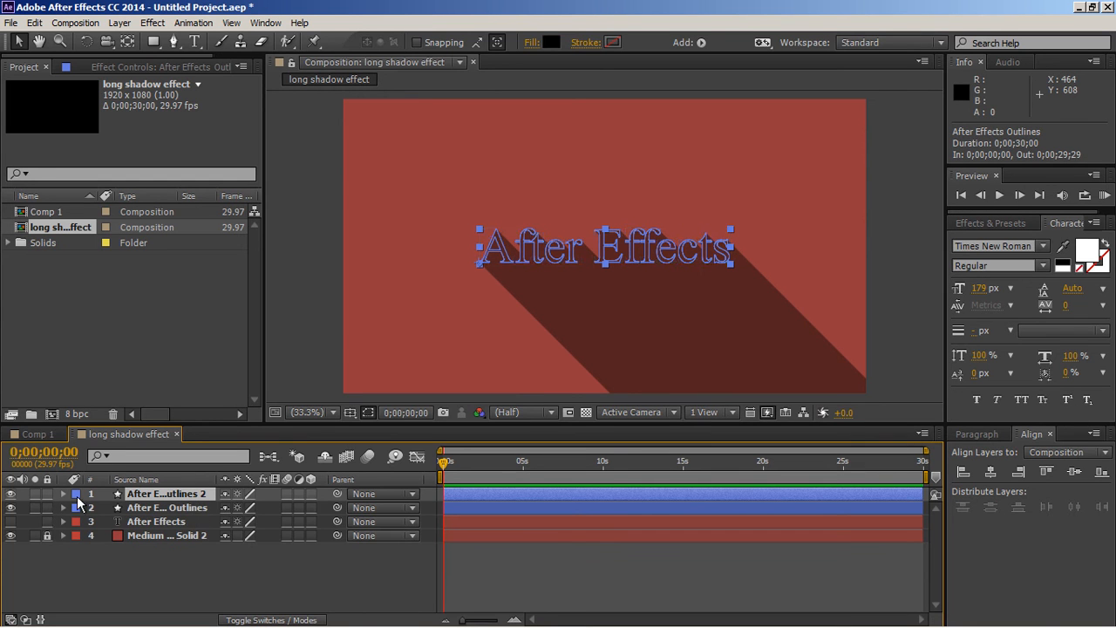
pyautogui.click(62, 494)
pyautogui.click(77, 507)
pyautogui.scroll(-5, 96, 540)
pyautogui.click(131, 557)
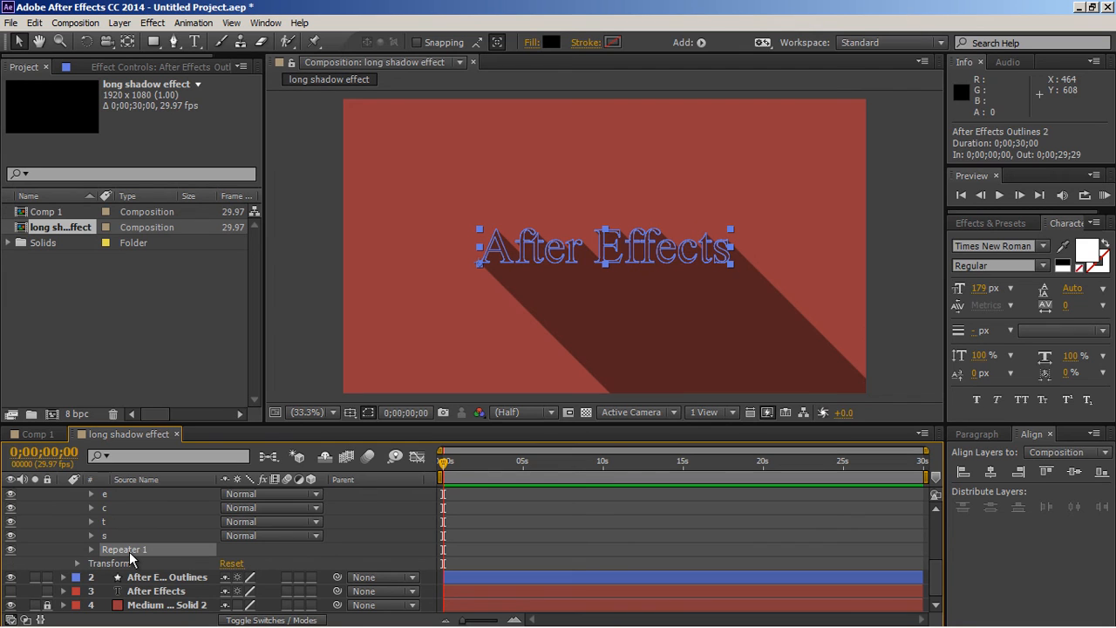
pyautogui.press('Delete')
pyautogui.scroll(5, 131, 558)
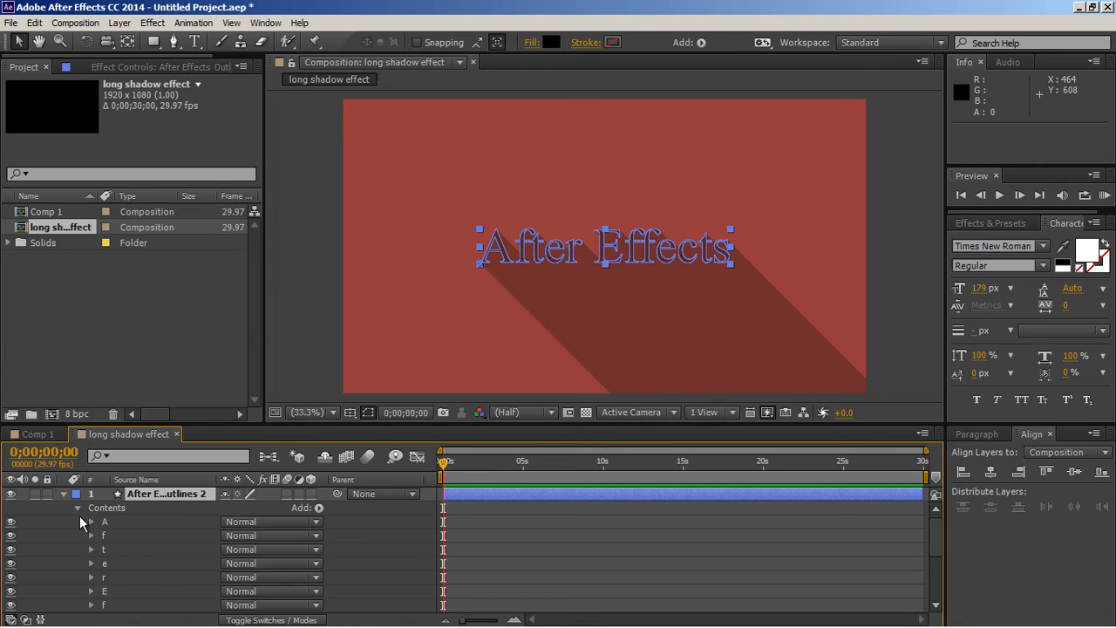
pyautogui.click(64, 495)
# Step: Change the fill colour of the duplicated outlines layer to white (FFFFFF)
pyautogui.click(551, 42)
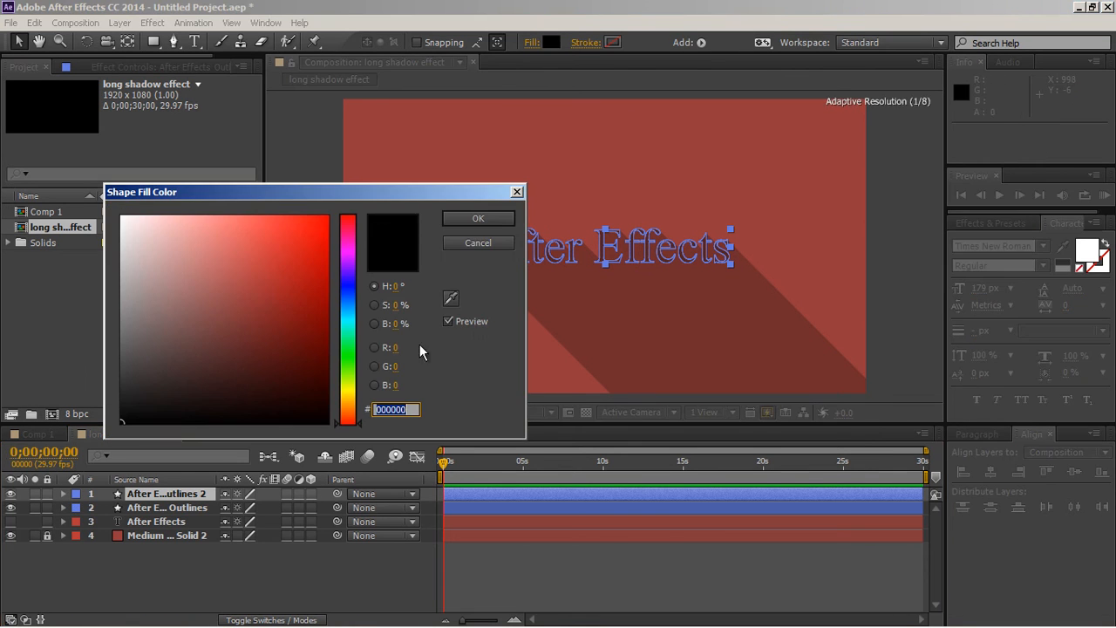
pyautogui.click(122, 216)
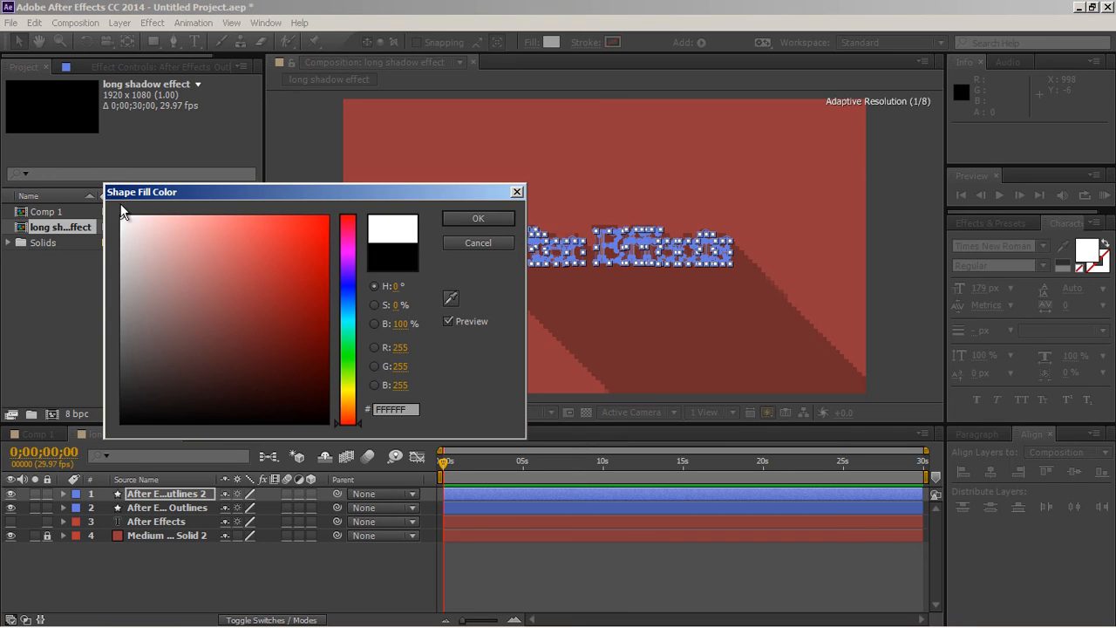
pyautogui.click(479, 218)
pyautogui.click(320, 333)
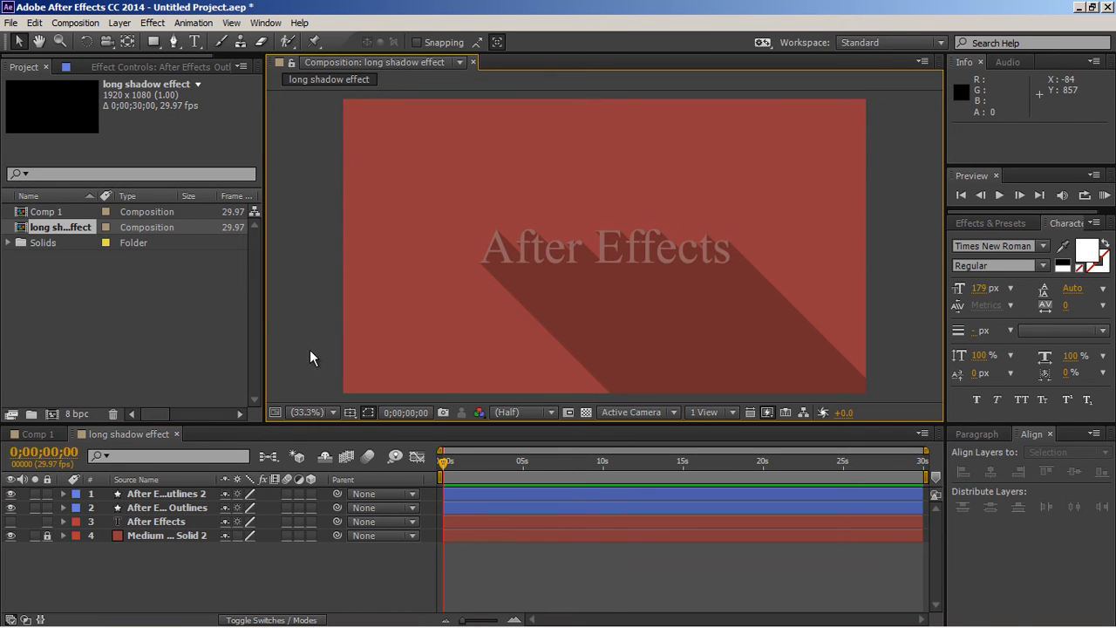
# Step: Set the opacity of the duplicated outlines layer to 100%
pyautogui.click(195, 495)
pyautogui.click(195, 495)
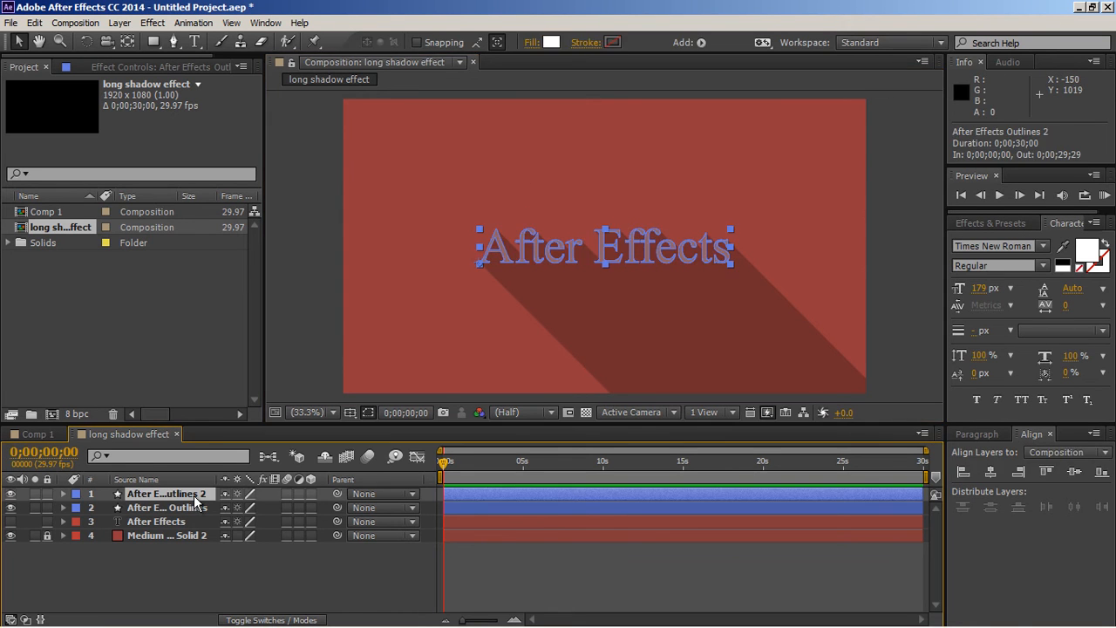
pyautogui.press('t')
pyautogui.click(228, 507)
pyautogui.write('100')
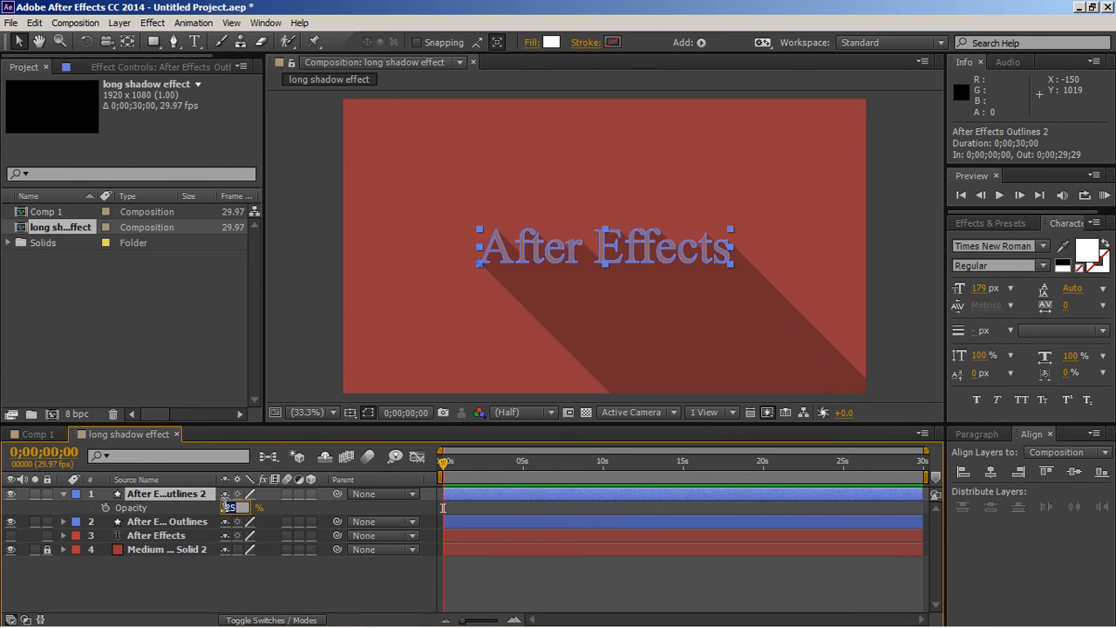
pyautogui.press('Return')
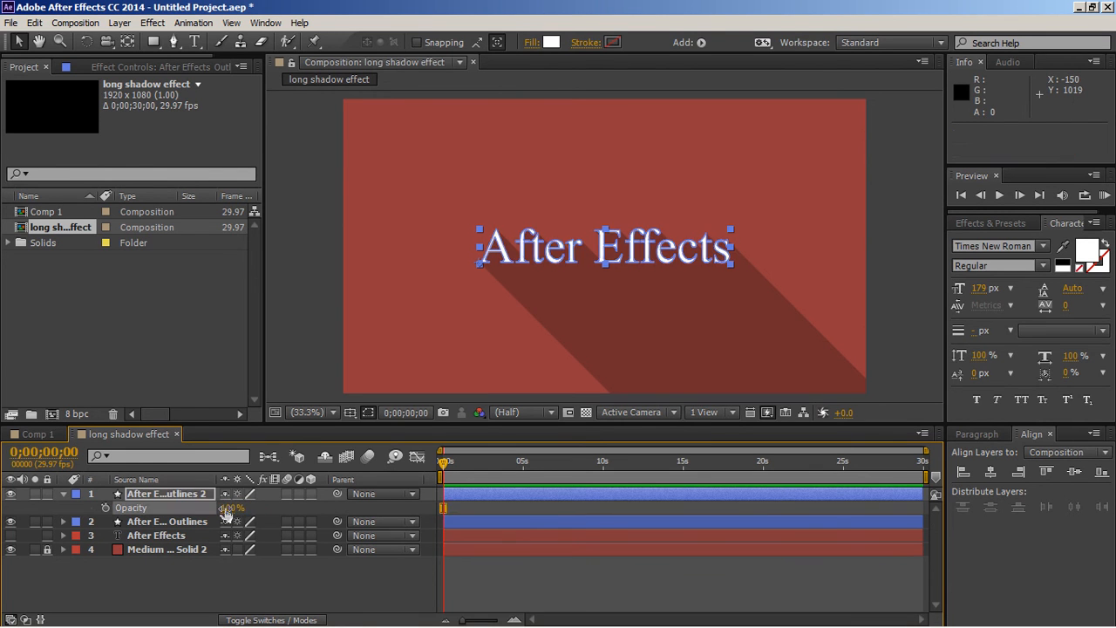
pyautogui.click(62, 494)
pyautogui.click(301, 355)
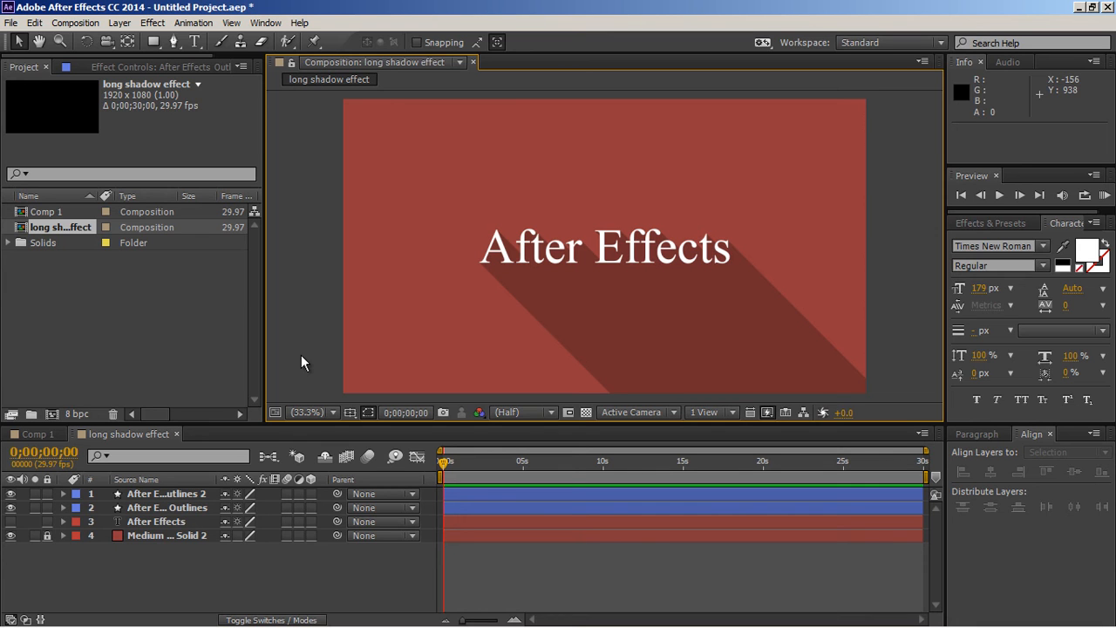
# Step: Delete both outlines layers and make the original After Effects text layer visible again
pyautogui.click(192, 515)
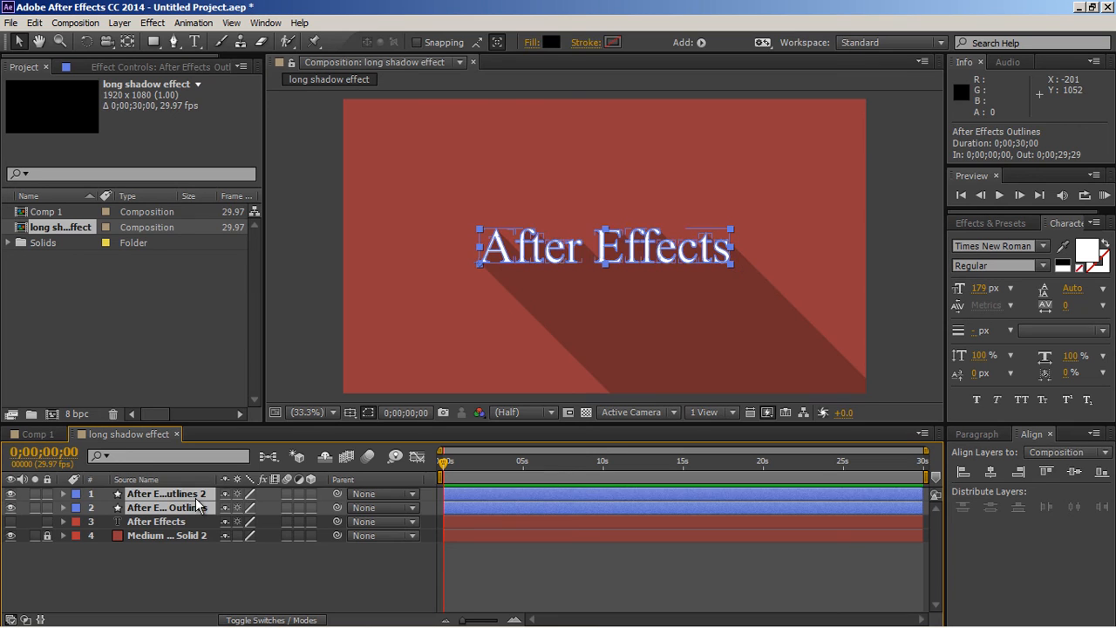
pyautogui.keyDown('shift'); pyautogui.click(195, 498); pyautogui.keyUp('shift')
pyautogui.press('Delete')
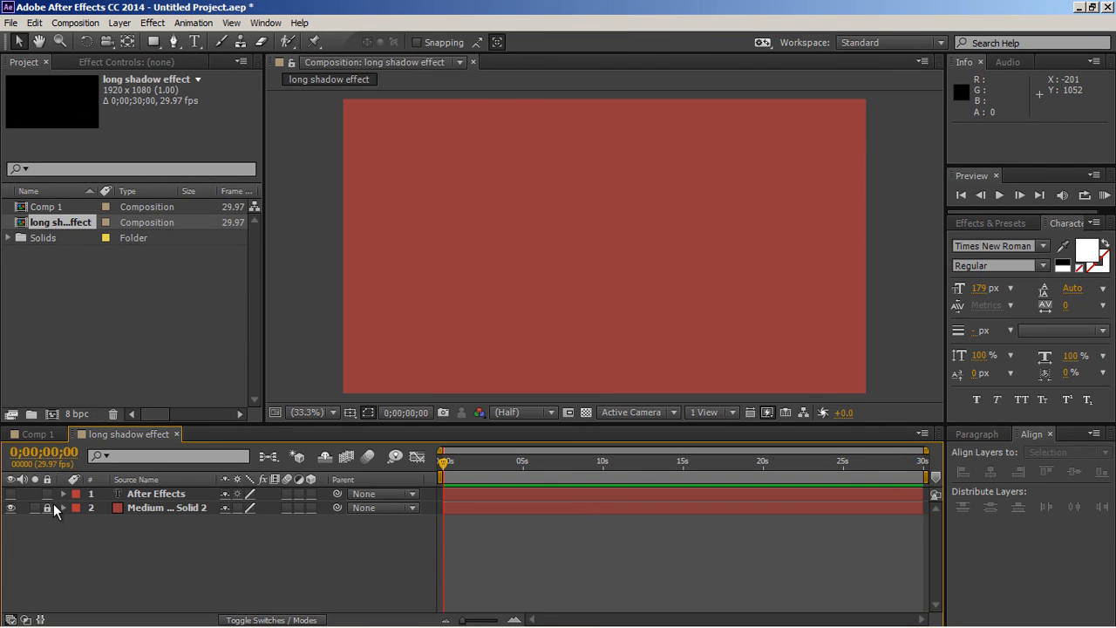
pyautogui.click(11, 494)
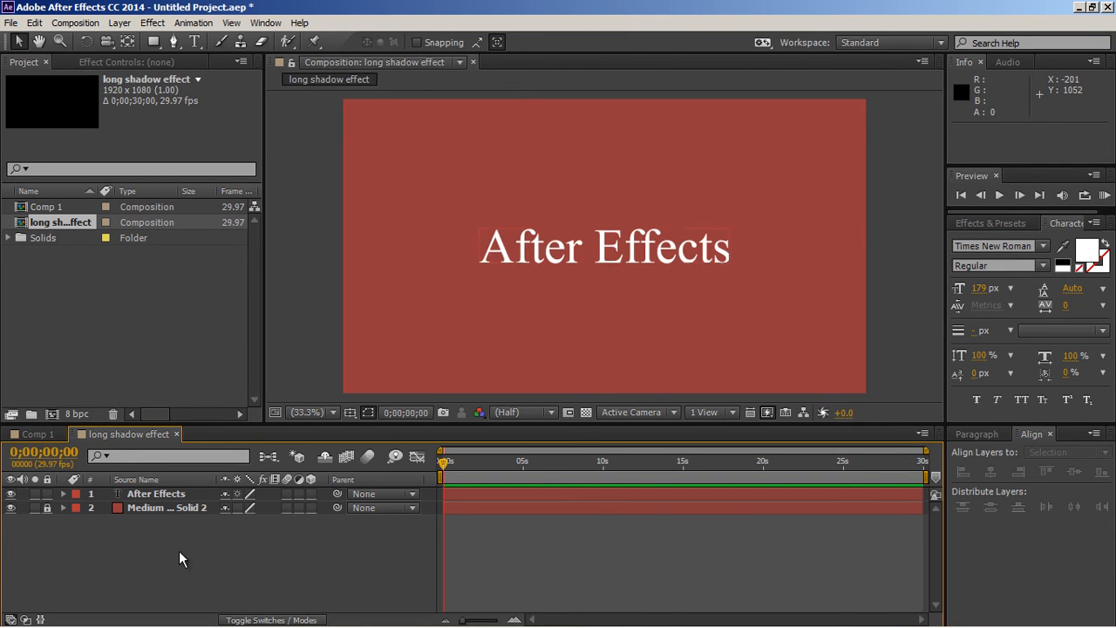
# Step: Add a Scale animator to the After Effects text layer and keyframe its scale at 0% on frame 0
pyautogui.click(63, 493)
pyautogui.click(319, 508)
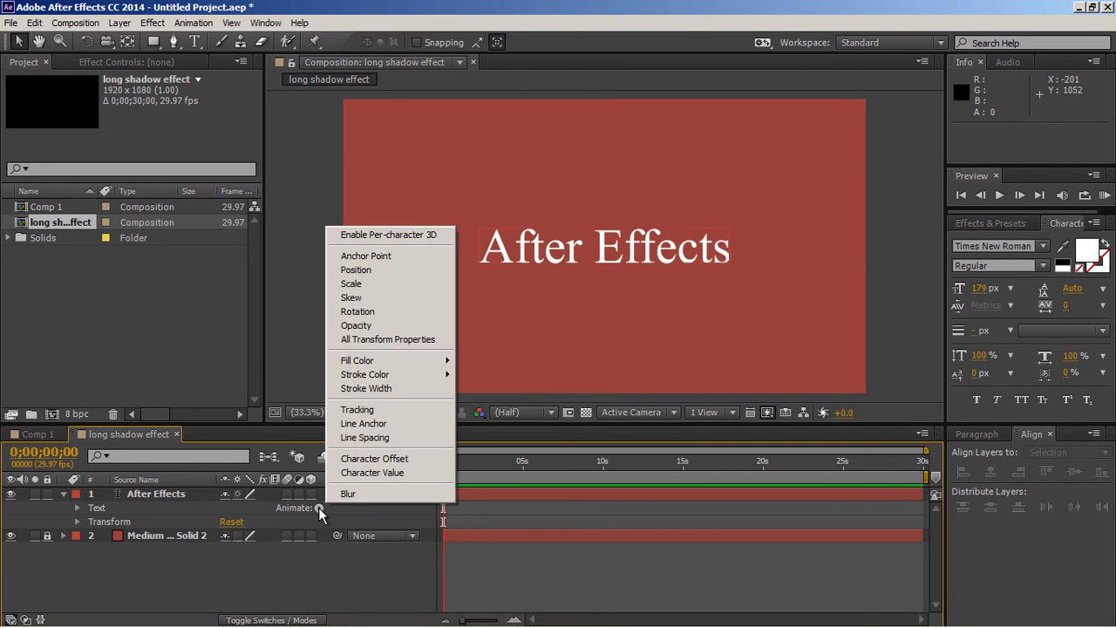
pyautogui.click(365, 283)
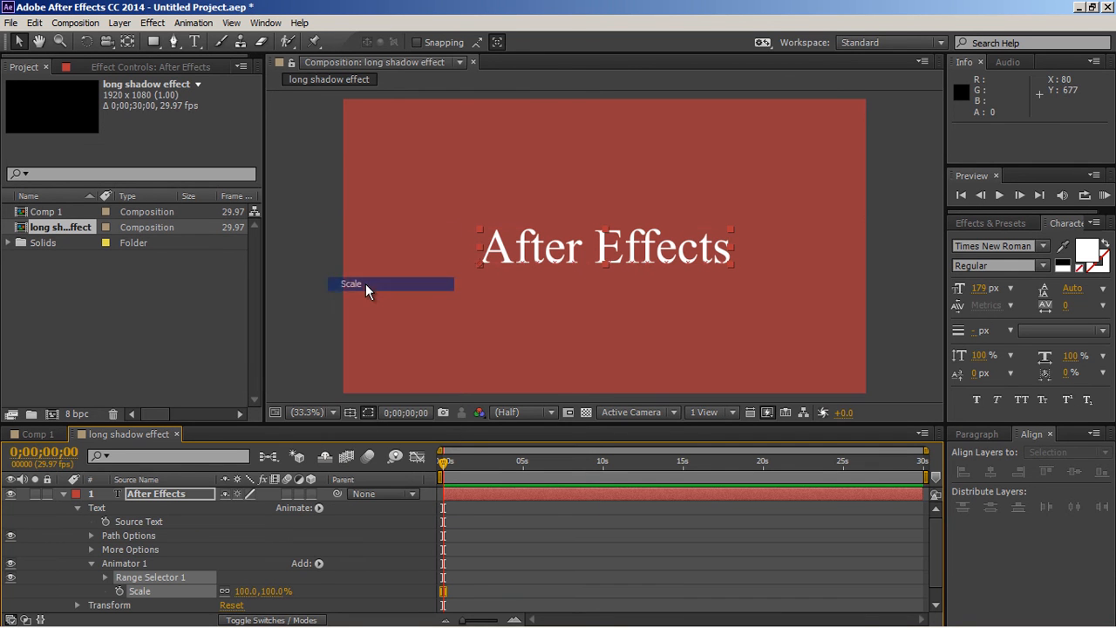
pyautogui.click(248, 591)
pyautogui.write('0')
pyautogui.press('Return')
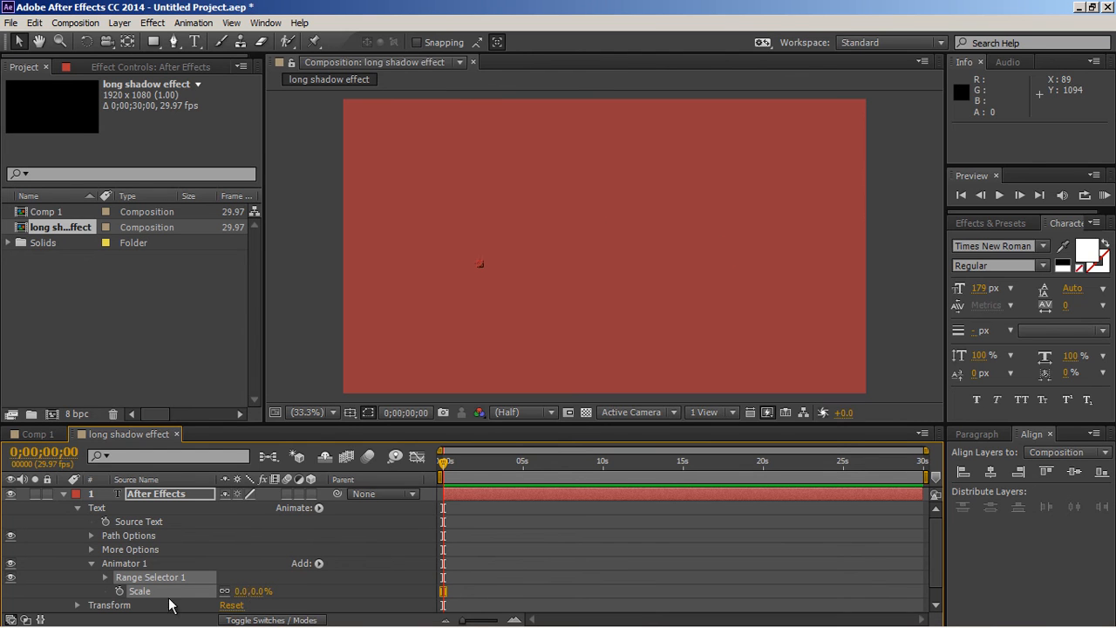
pyautogui.click(120, 592)
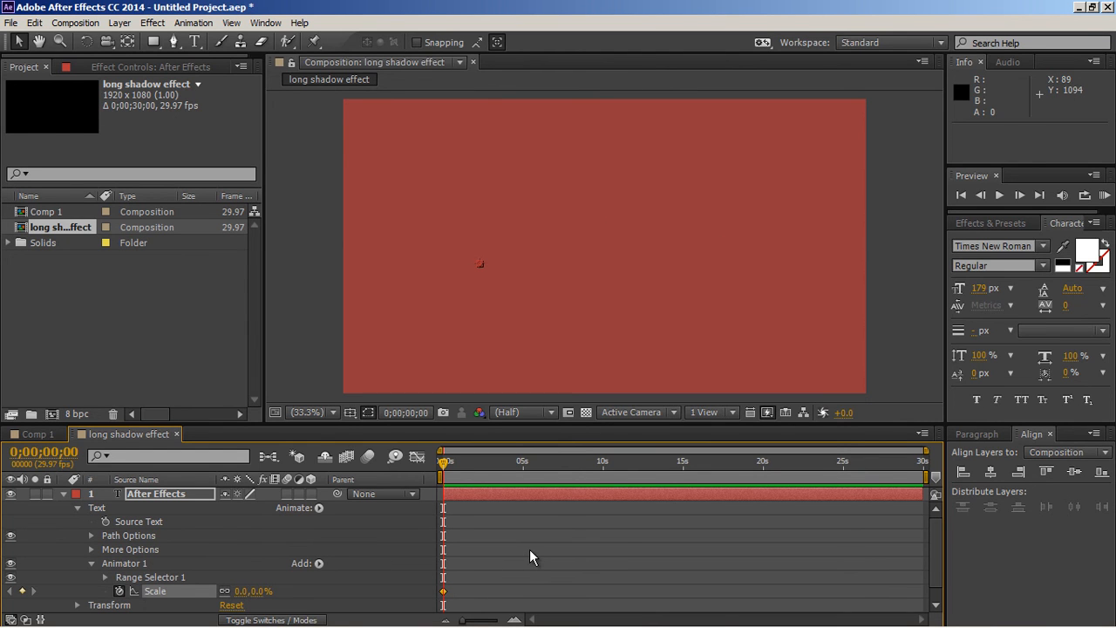
# Step: Add a keyframe at frame 10 with the text animator's scale set to 105%
pyautogui.press('=')
pyautogui.press('=')
pyautogui.press('=')
pyautogui.press('=')
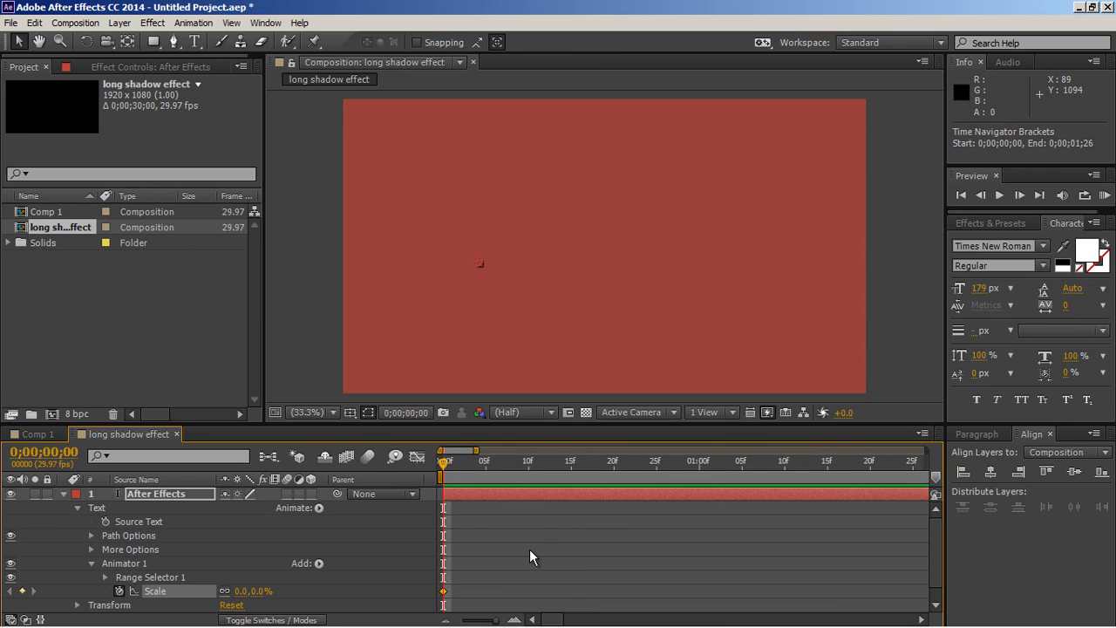
pyautogui.click(529, 466)
pyautogui.click(256, 592)
pyautogui.write('105')
pyautogui.press('Return')
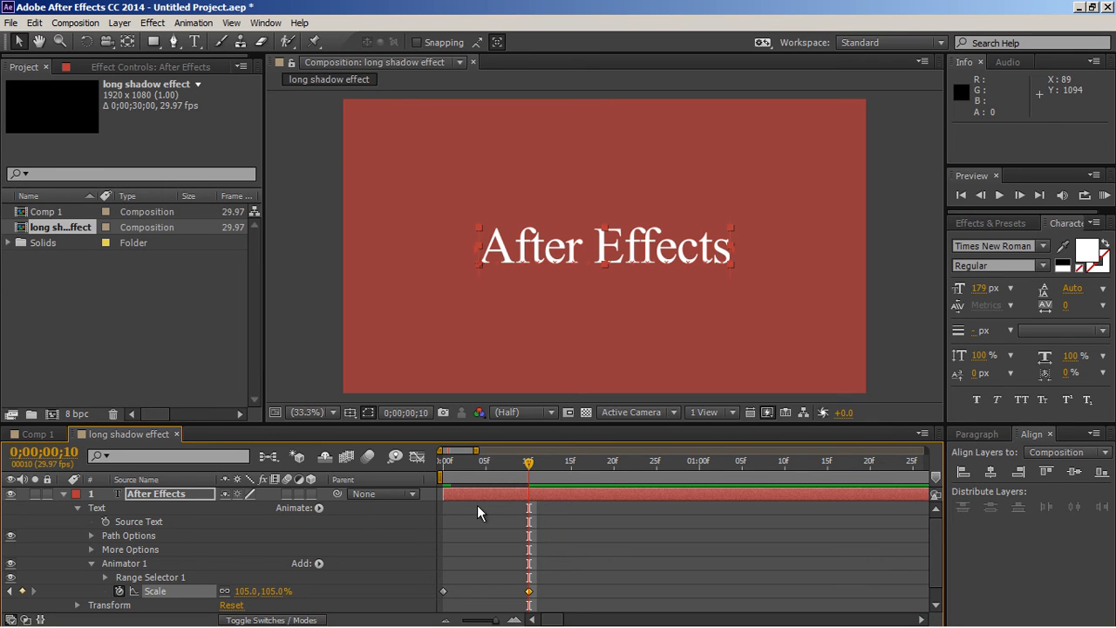
# Step: Add a keyframe at frame 15 with the text animator's scale set to 100%
pyautogui.click(570, 478)
pyautogui.click(275, 592)
pyautogui.write('100')
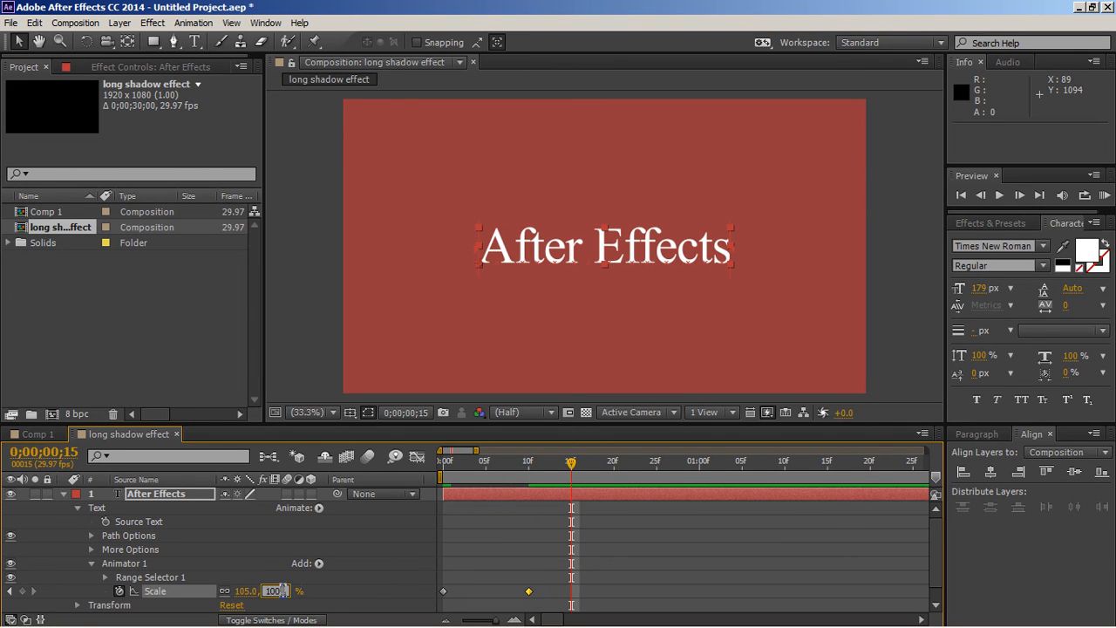
pyautogui.press('Return')
# Step: Add a keyframe at frame 20 with the text animator's scale set to 103%
pyautogui.click(614, 475)
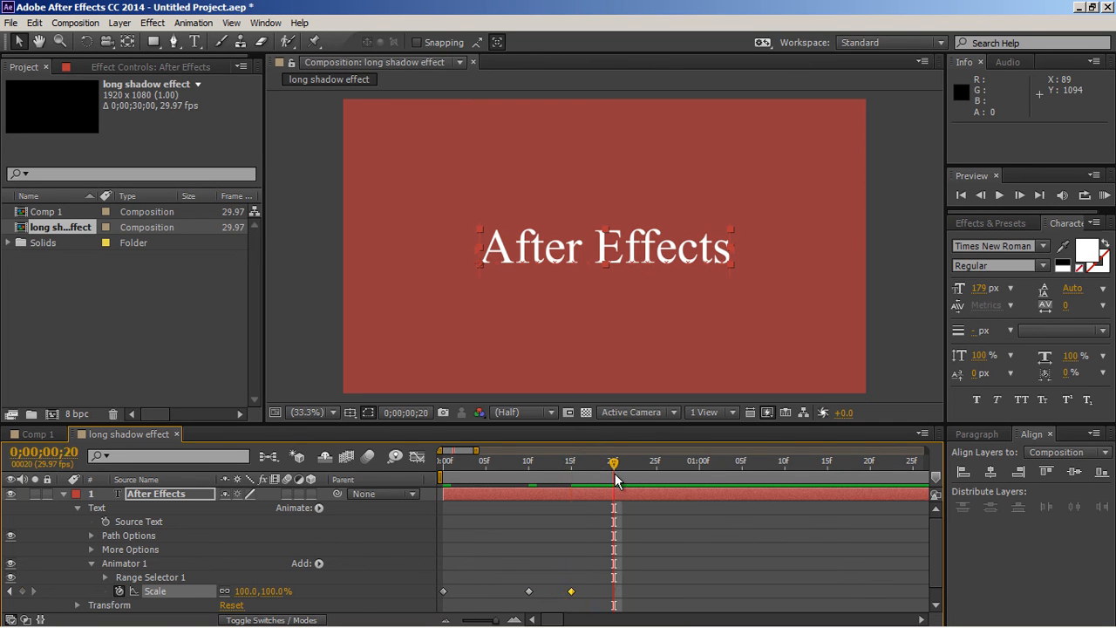
pyautogui.click(276, 591)
pyautogui.write('103')
pyautogui.press('Return')
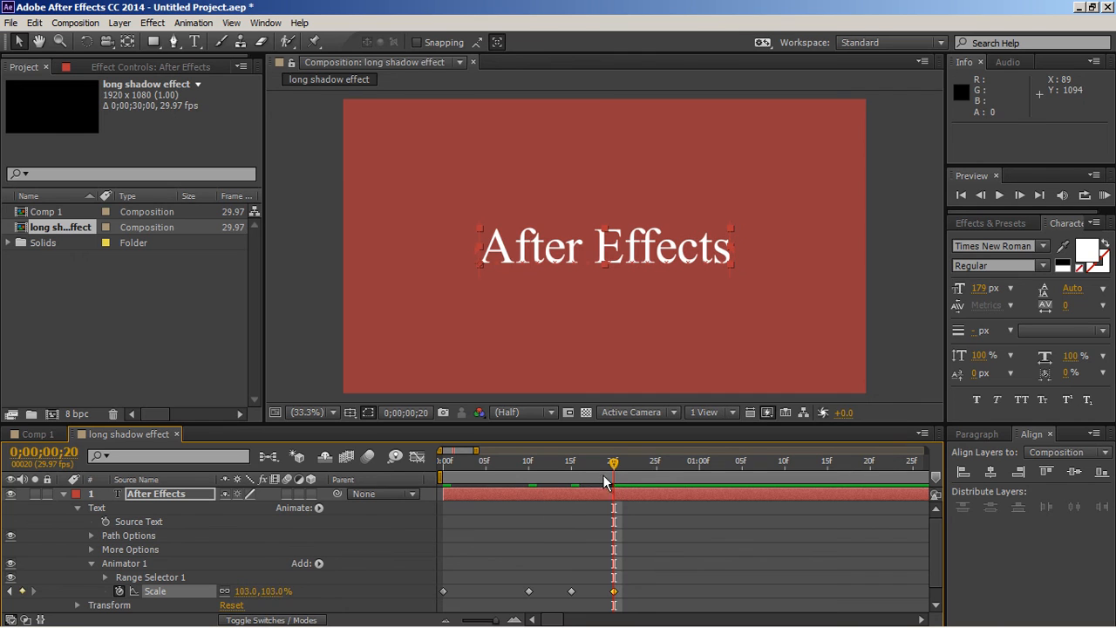
# Step: Add a keyframe at frame 25 with the text animator's scale set to 100%
pyautogui.click(655, 472)
pyautogui.click(273, 592)
pyautogui.write('100')
pyautogui.press('Return')
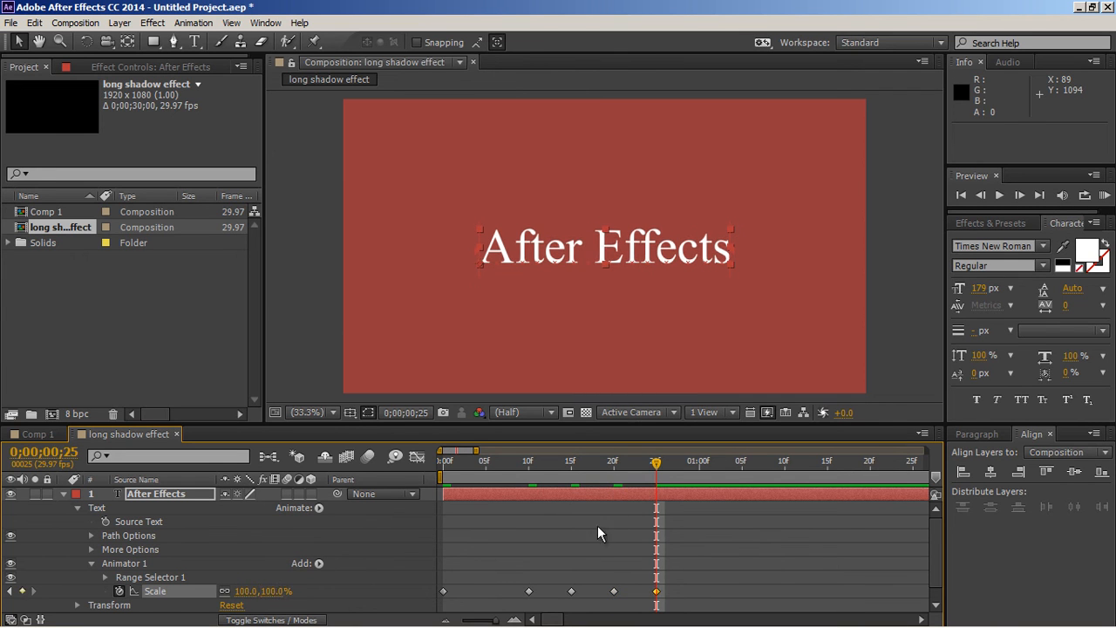
# Step: Add a keyframe at frame 30 with the text animator's scale set to 101%
pyautogui.click(702, 468)
pyautogui.click(273, 590)
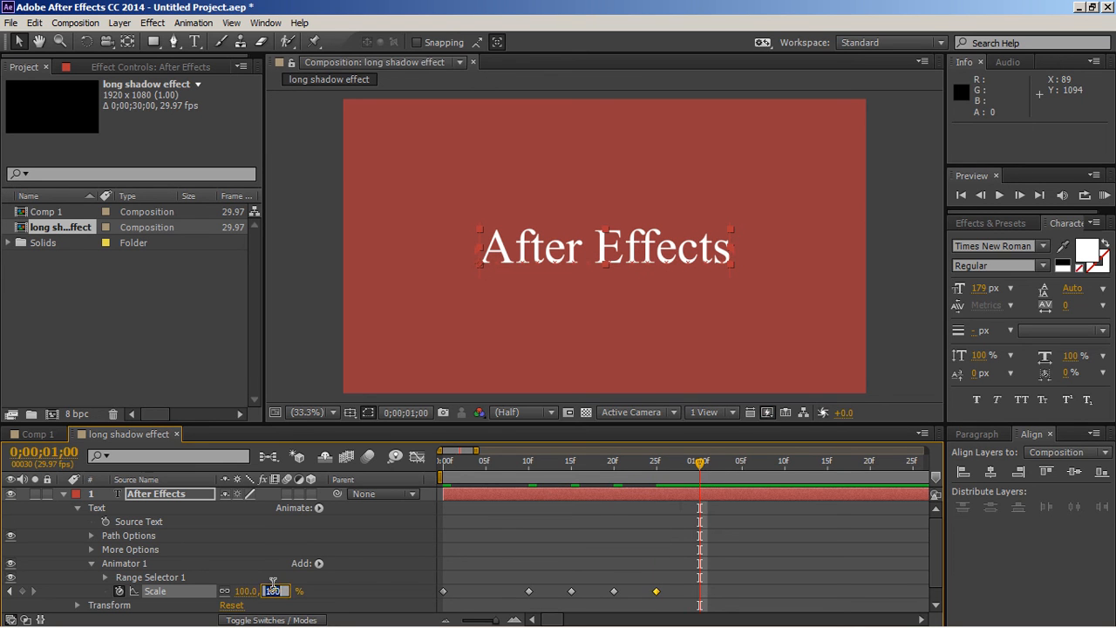
pyautogui.write('101')
pyautogui.press('Return')
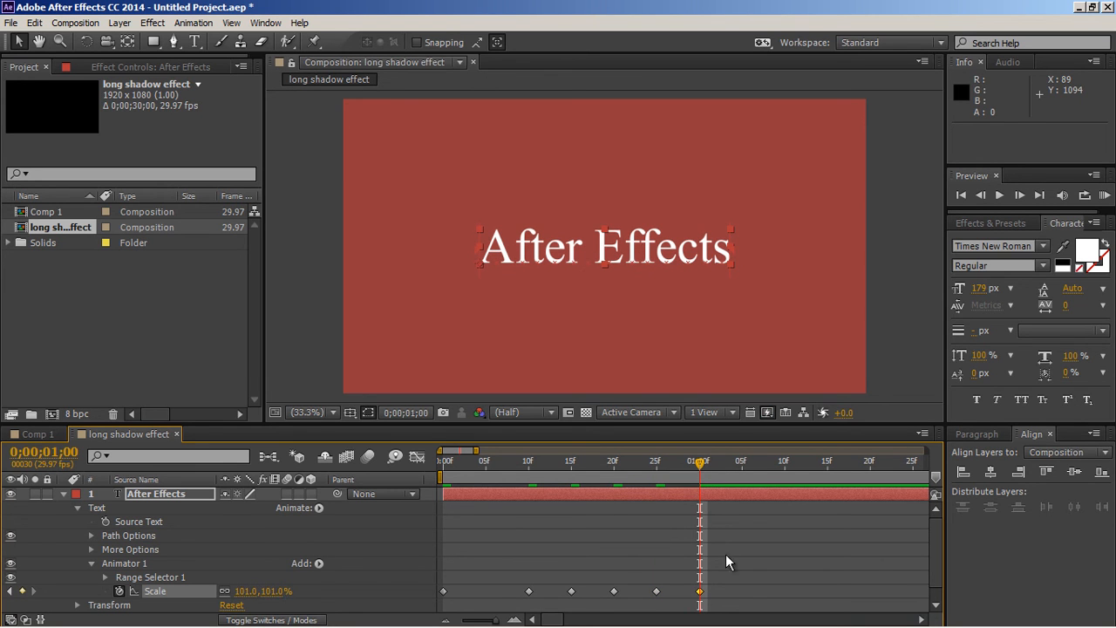
# Step: Add a keyframe at frame 35 with the text animator's scale set to 100%, and preview the animation
pyautogui.click(744, 471)
pyautogui.click(273, 590)
pyautogui.write('100')
pyautogui.press('Return')
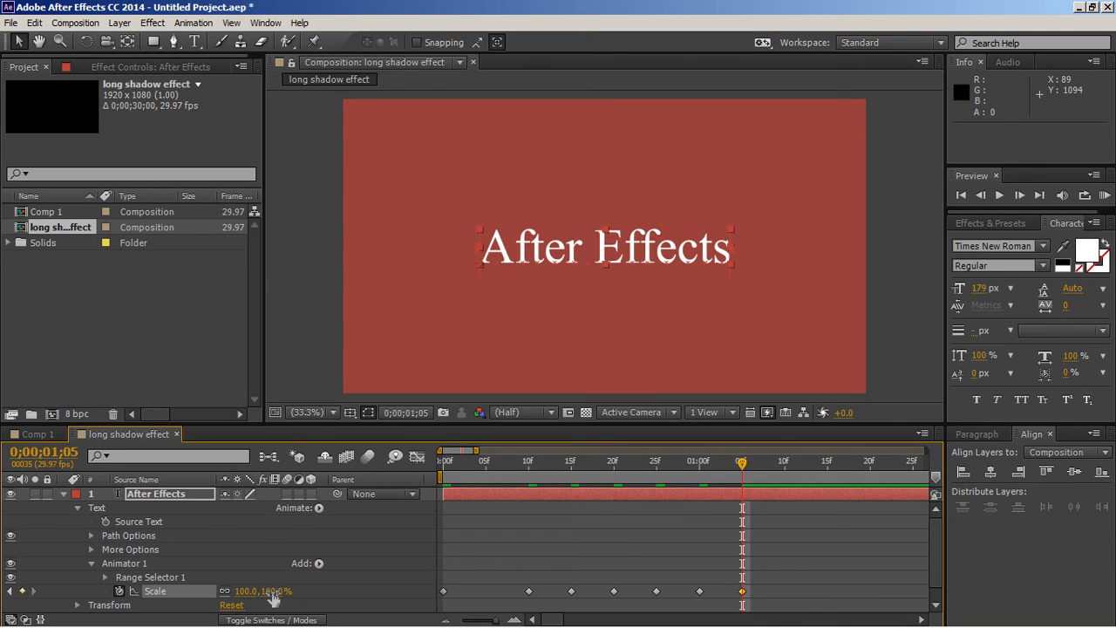
pyautogui.press('KP_0')
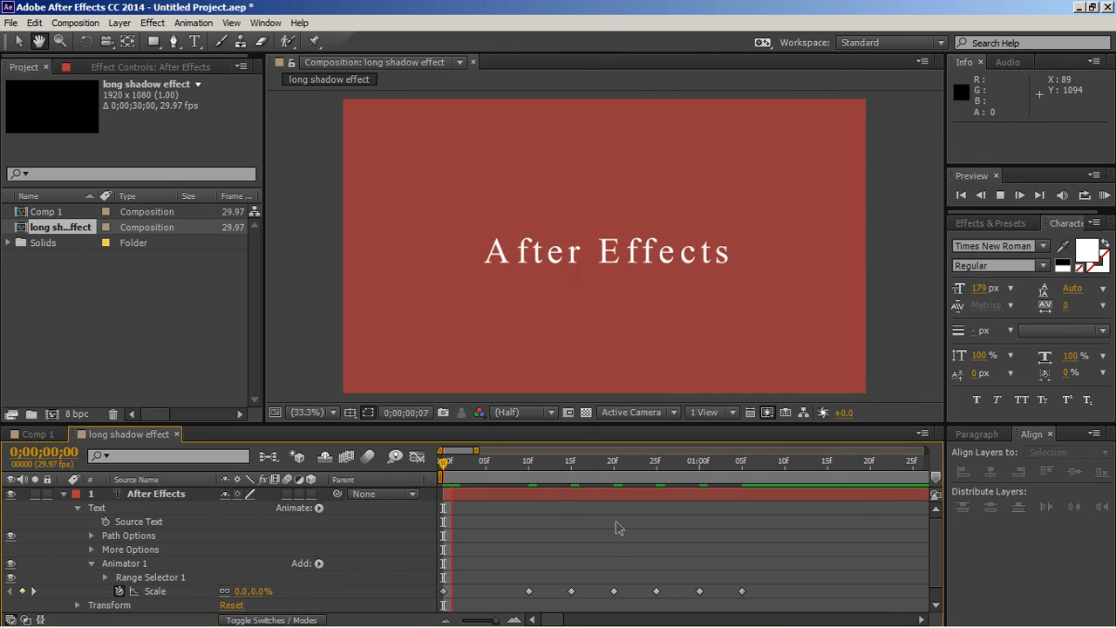
pyautogui.press('space')
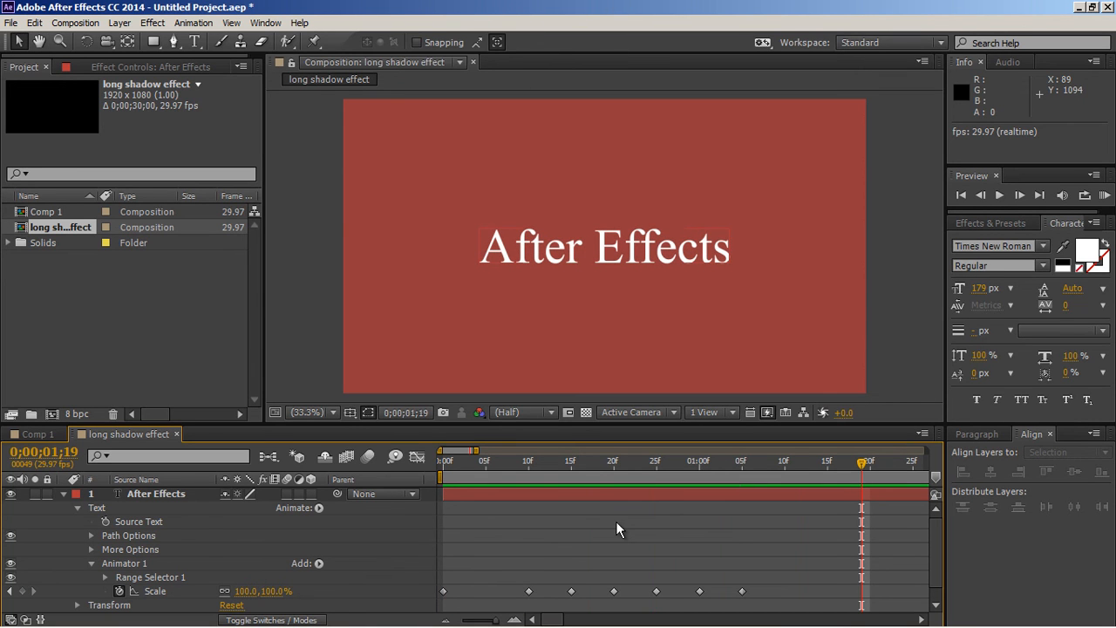
# Step: Apply Easy Ease to all of the text animator's scale keyframes and preview the result
pyautogui.moveTo(761, 589); pyautogui.dragTo(443, 602)
pyautogui.rightClick(443, 598)
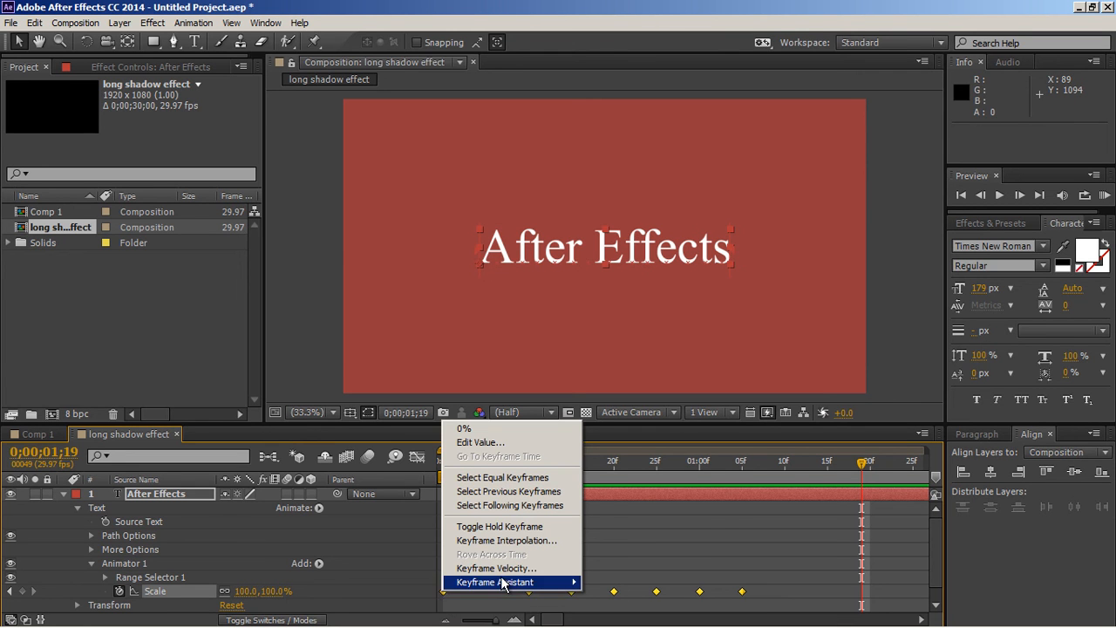
pyautogui.moveTo(499, 581)
pyautogui.click(622, 502)
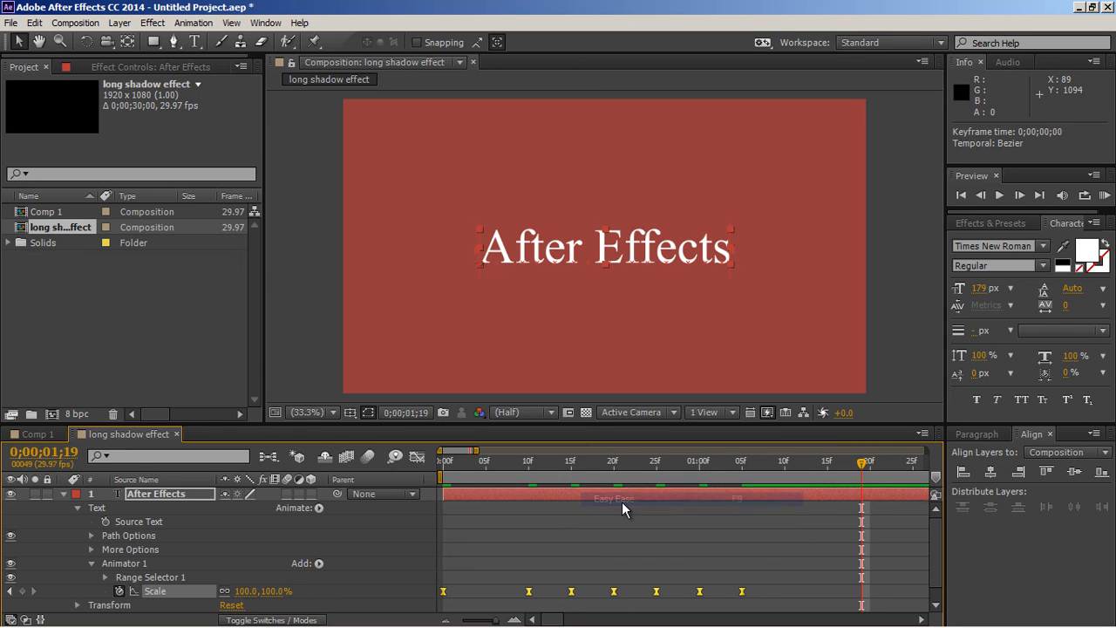
pyautogui.click(590, 546)
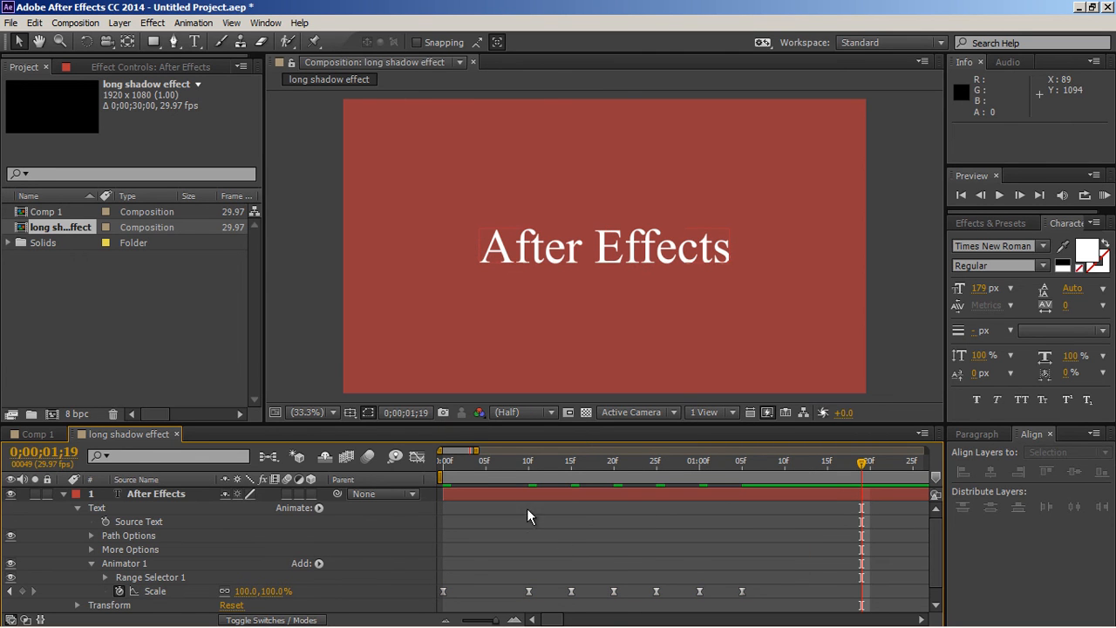
pyautogui.press('KP_0')
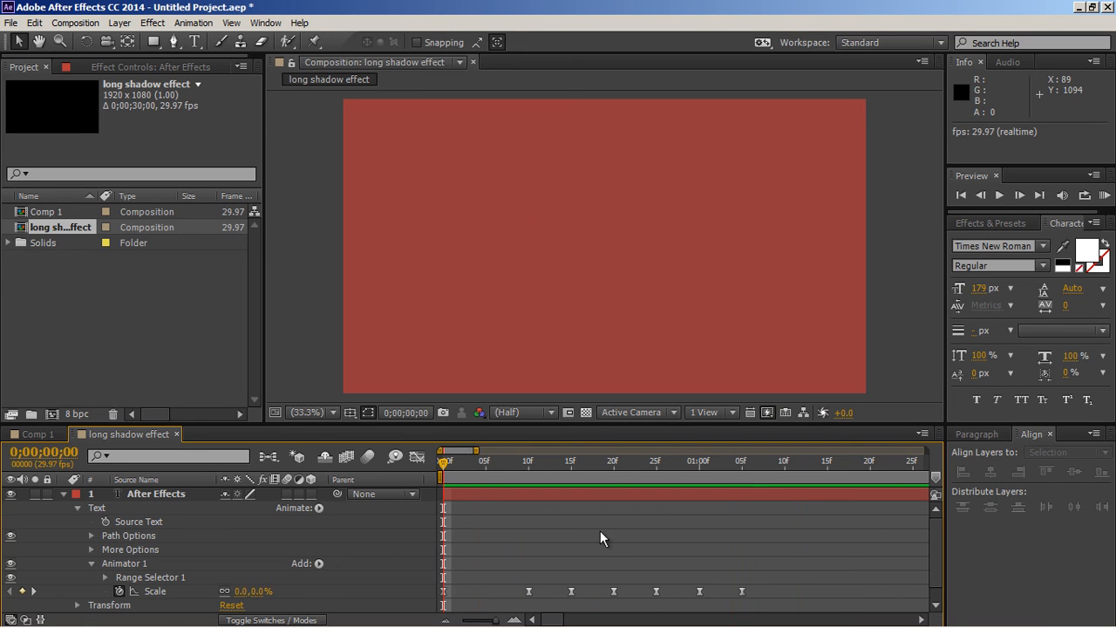
pyautogui.press('space')
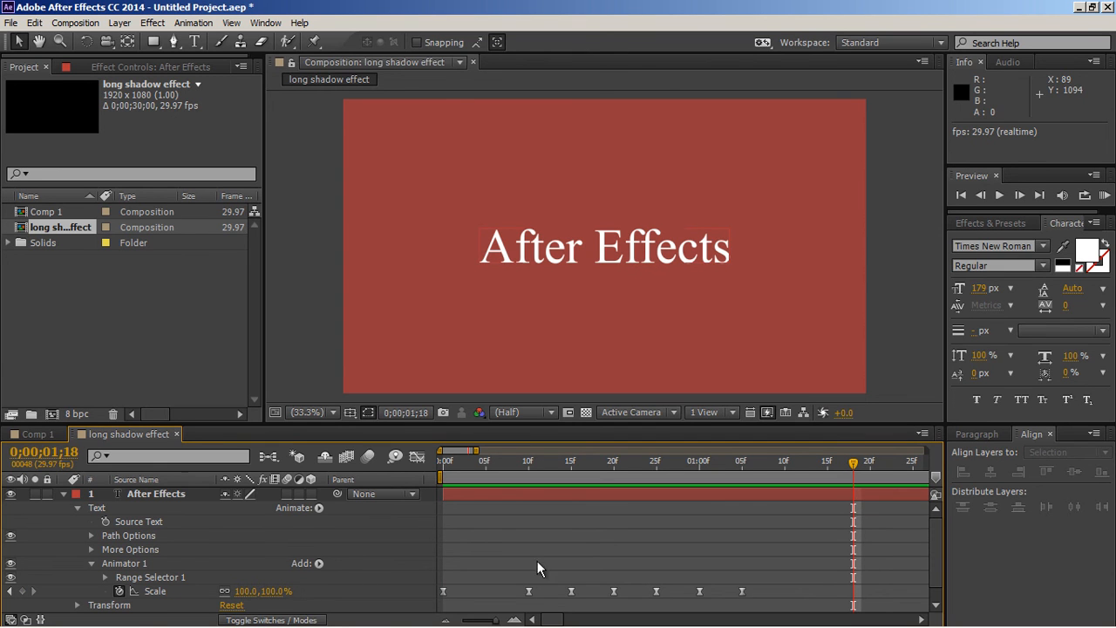
# Step: Compress the scale keyframes from frame 10 onward proportionally so the last one falls at frame 30, and preview the animation
pyautogui.moveTo(522, 576); pyautogui.dragTo(704, 596)
pyautogui.click(690, 563)
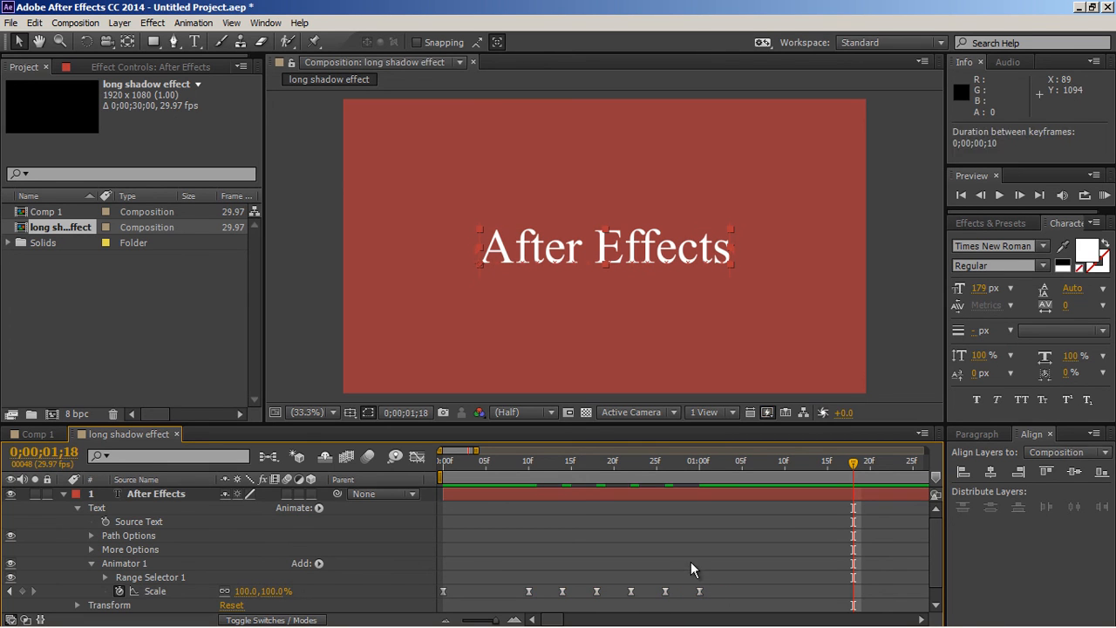
pyautogui.press('space')
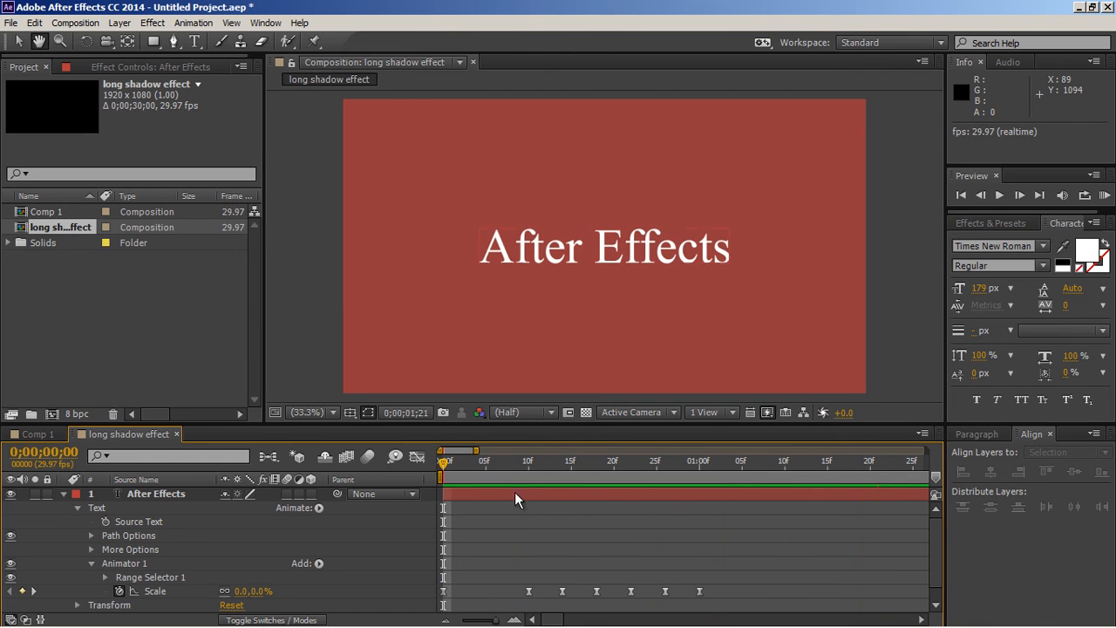
pyautogui.press('space')
pyautogui.press('space')
pyautogui.press('space')
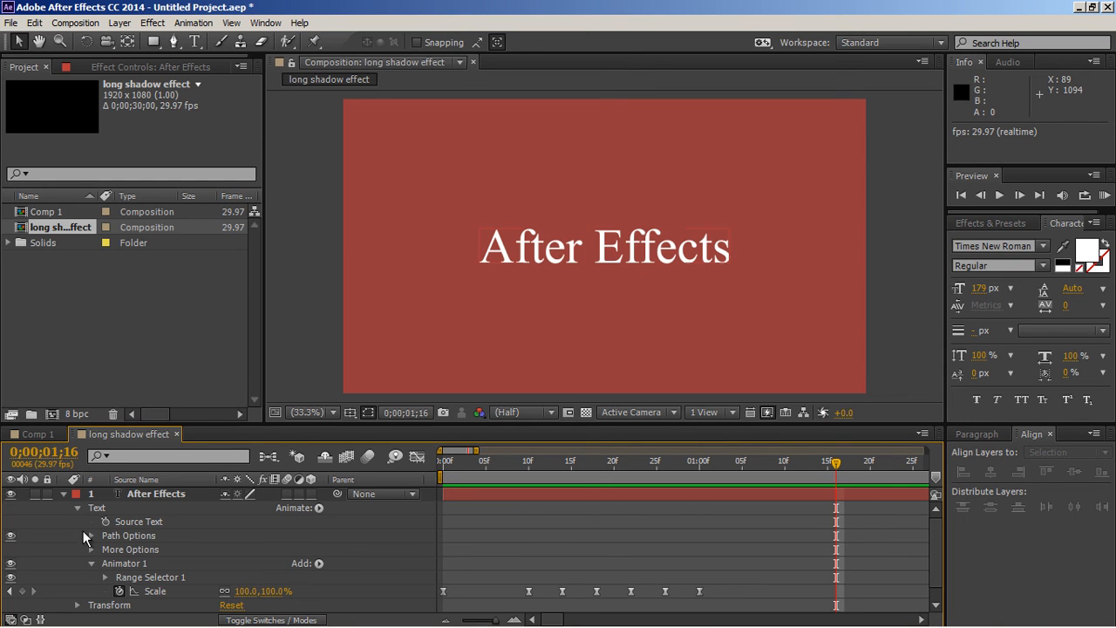
# Step: Collapse the layer's text properties and apply the CC Radial Fast Blur effect to the "After Effects" text
pyautogui.click(79, 508)
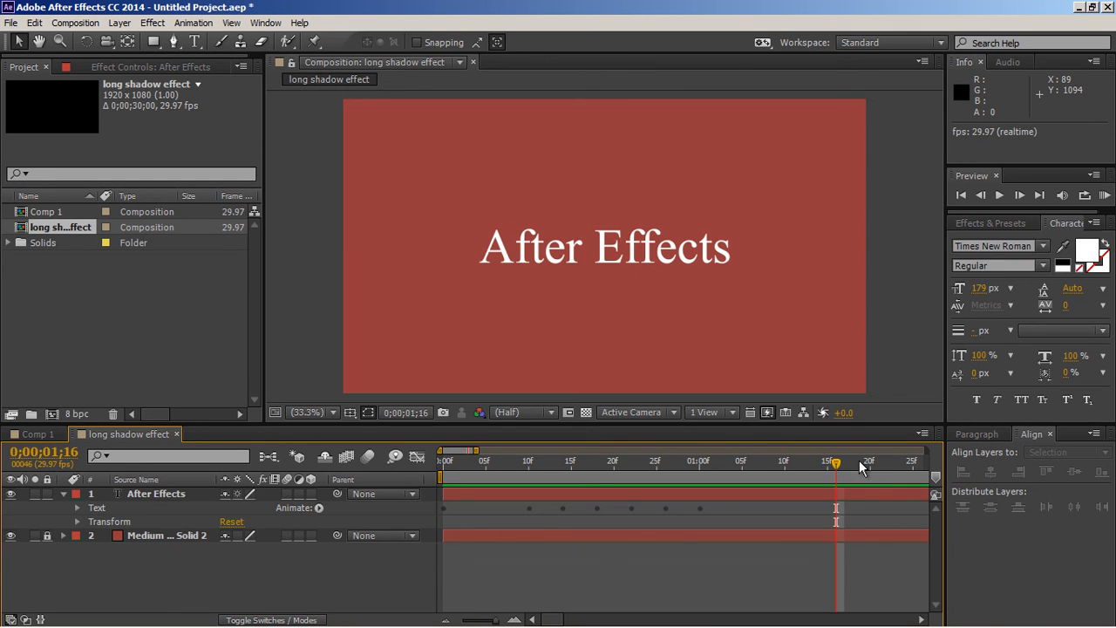
pyautogui.click(986, 224)
pyautogui.hotkey('ctrl', 'f')
pyautogui.write('cc')
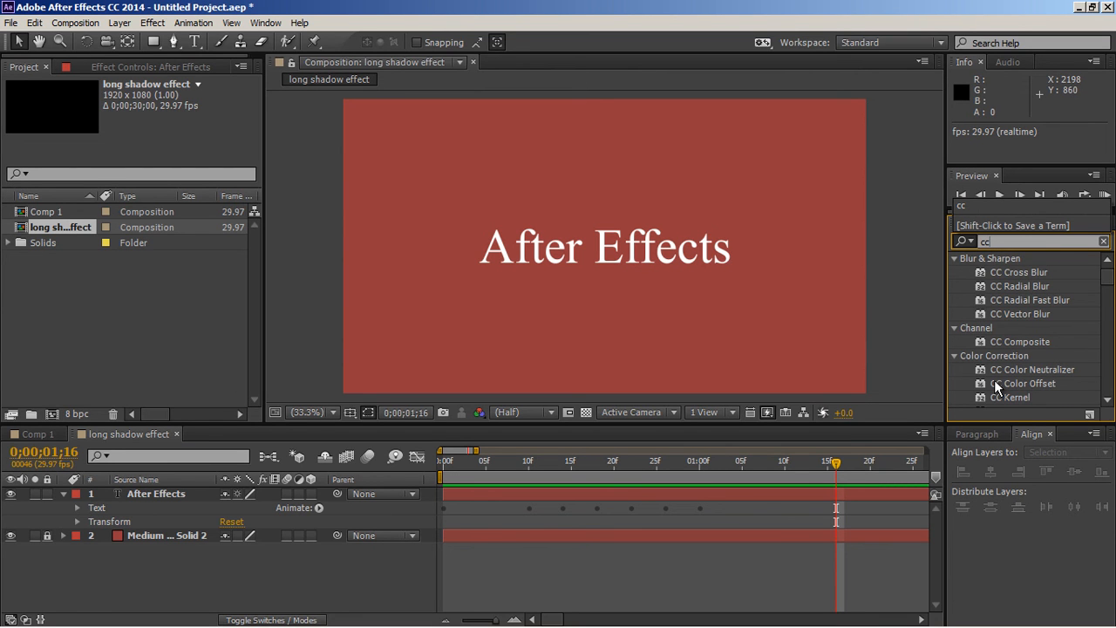
pyautogui.moveTo(1025, 299); pyautogui.dragTo(641, 255)
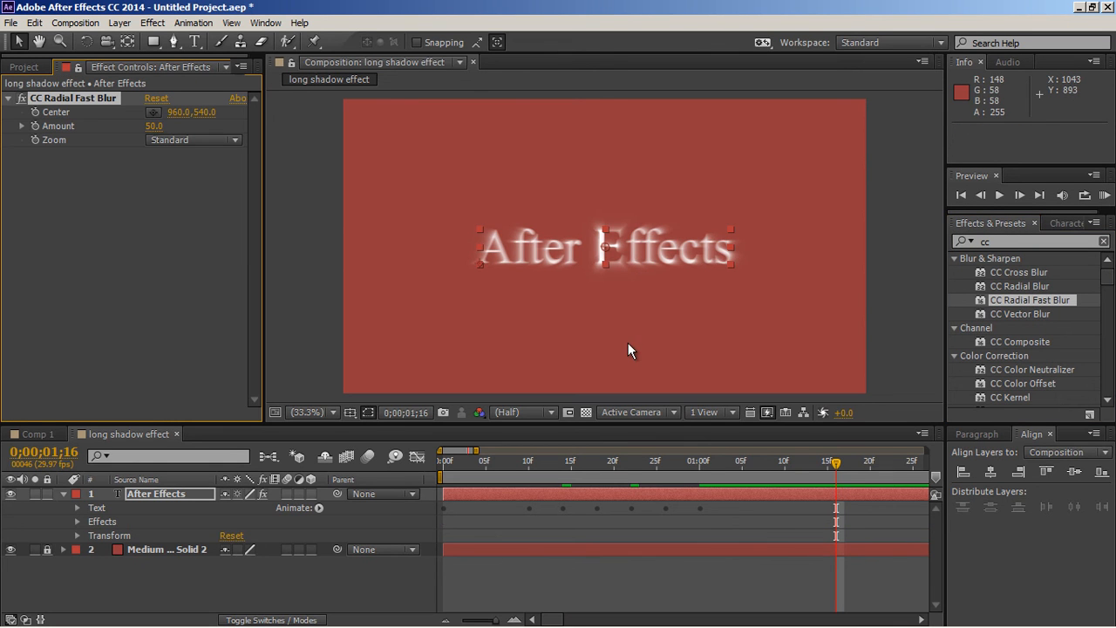
# Step: Set the CC Radial Fast Blur amount to 100
pyautogui.click(154, 125)
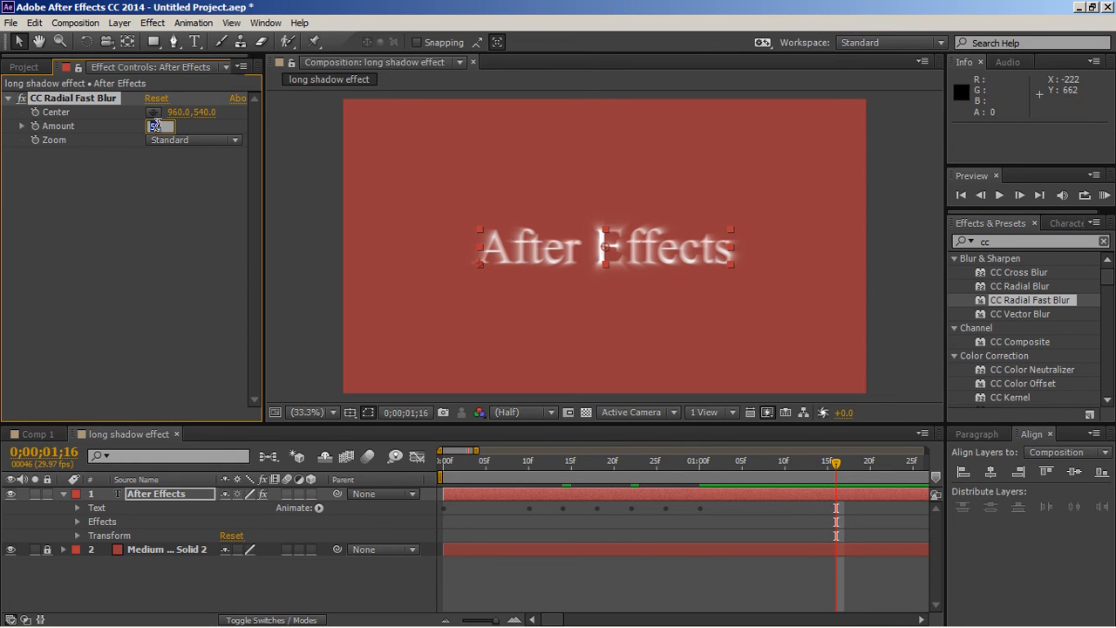
pyautogui.write('100')
pyautogui.press('Return')
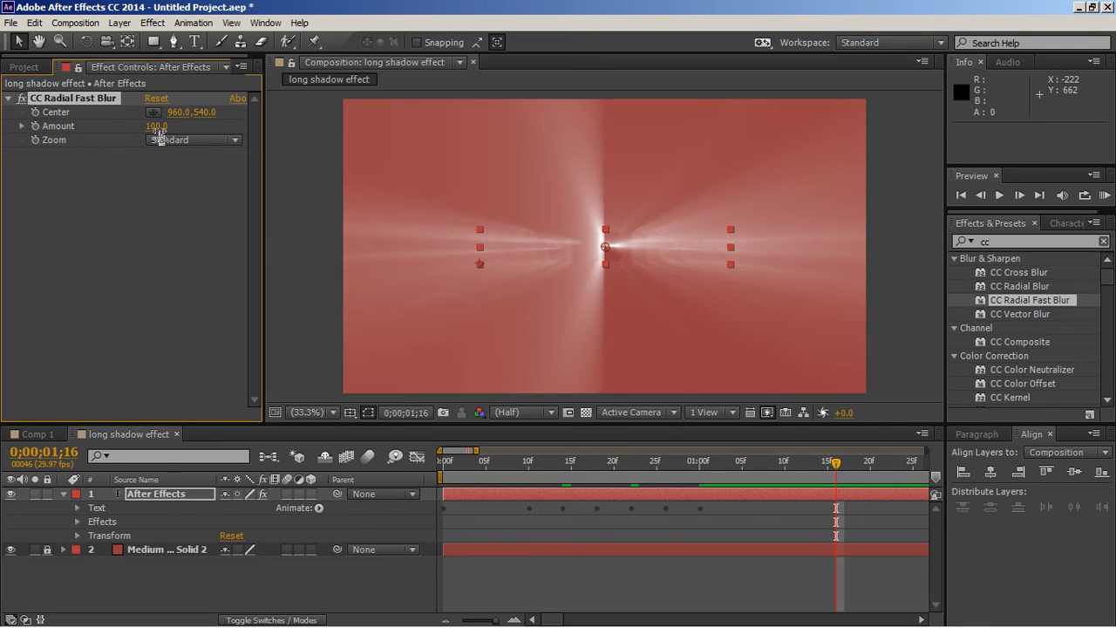
# Step: Place the radial blur's center just above the composition's upper-left corner, at about 114, -84
pyautogui.scroll(-1, 316, 268)
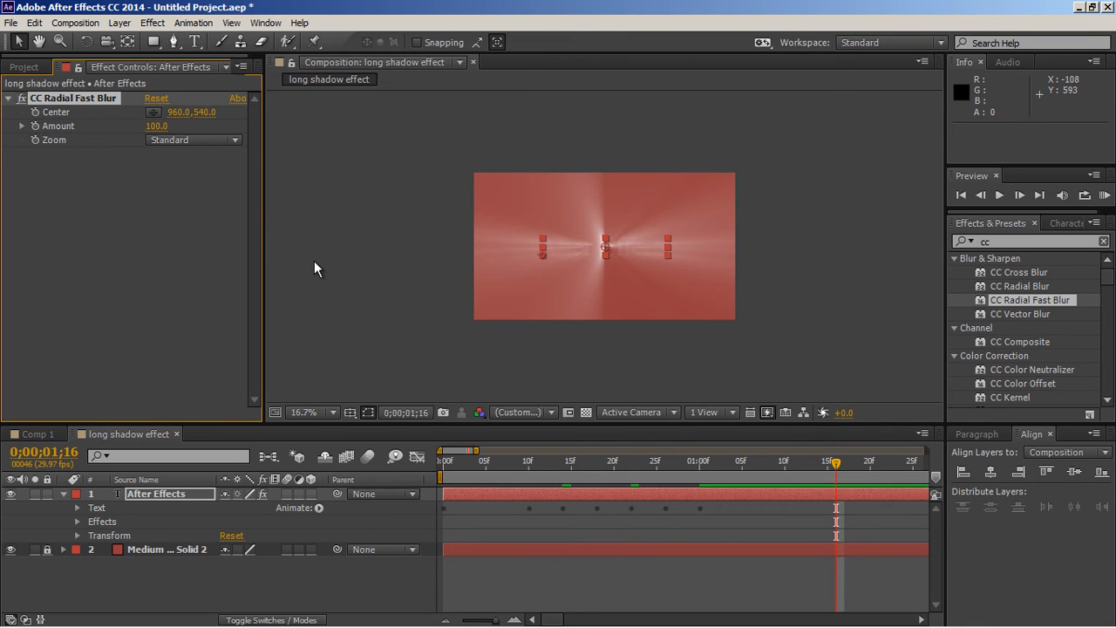
pyautogui.click(153, 113)
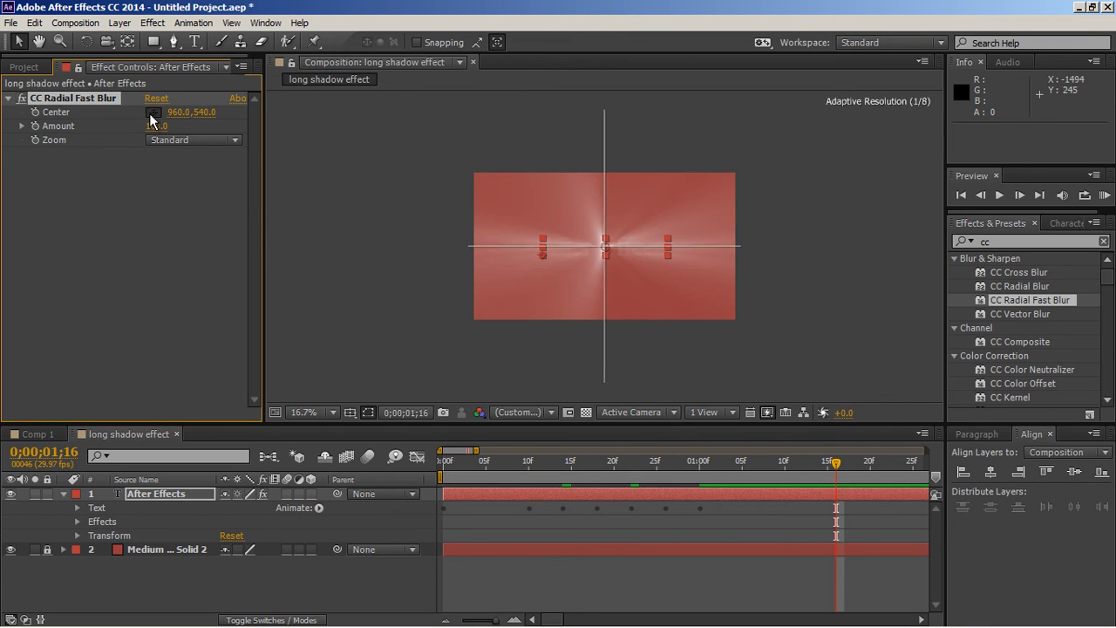
pyautogui.click(489, 161)
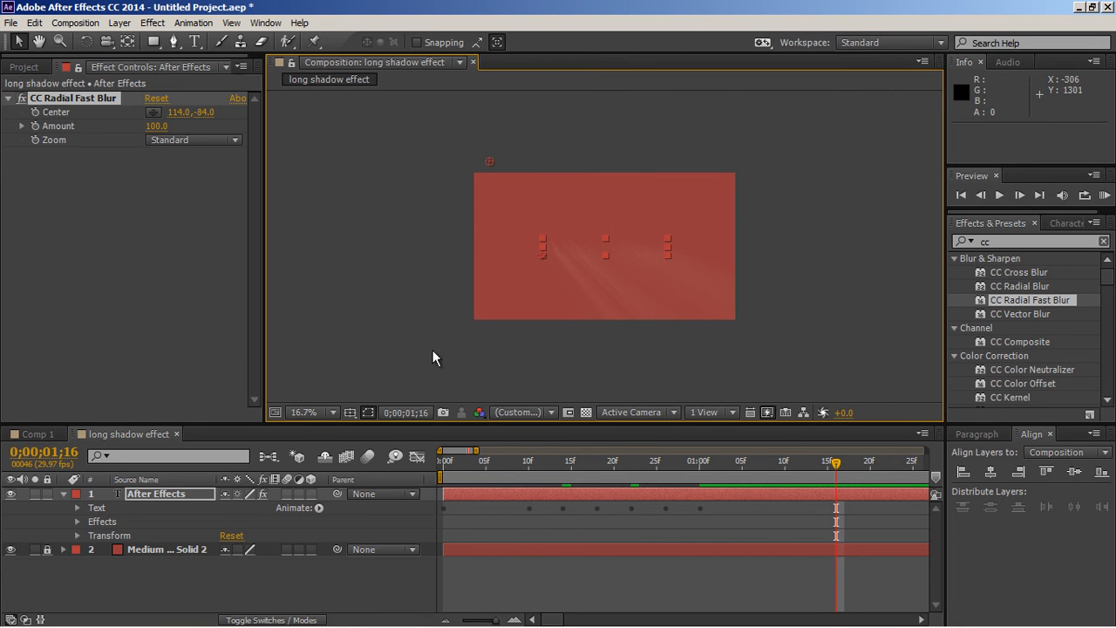
pyautogui.click(332, 413)
pyautogui.click(301, 180)
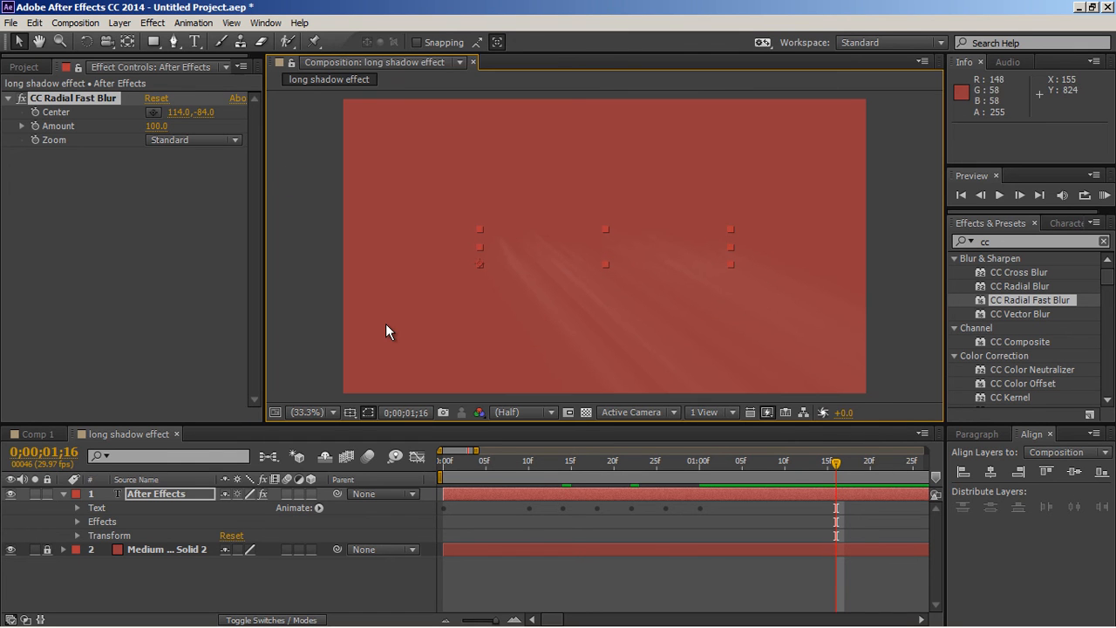
# Step: Find the Matte Choker effect and apply it to the "After Effects" text
pyautogui.click(984, 242)
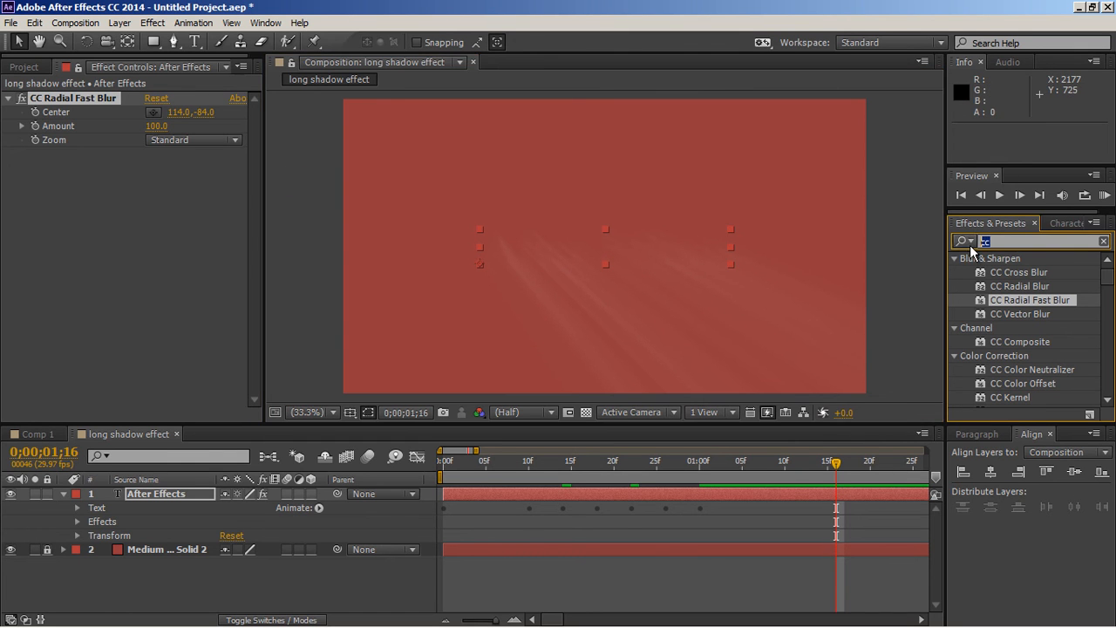
pyautogui.write('matte')
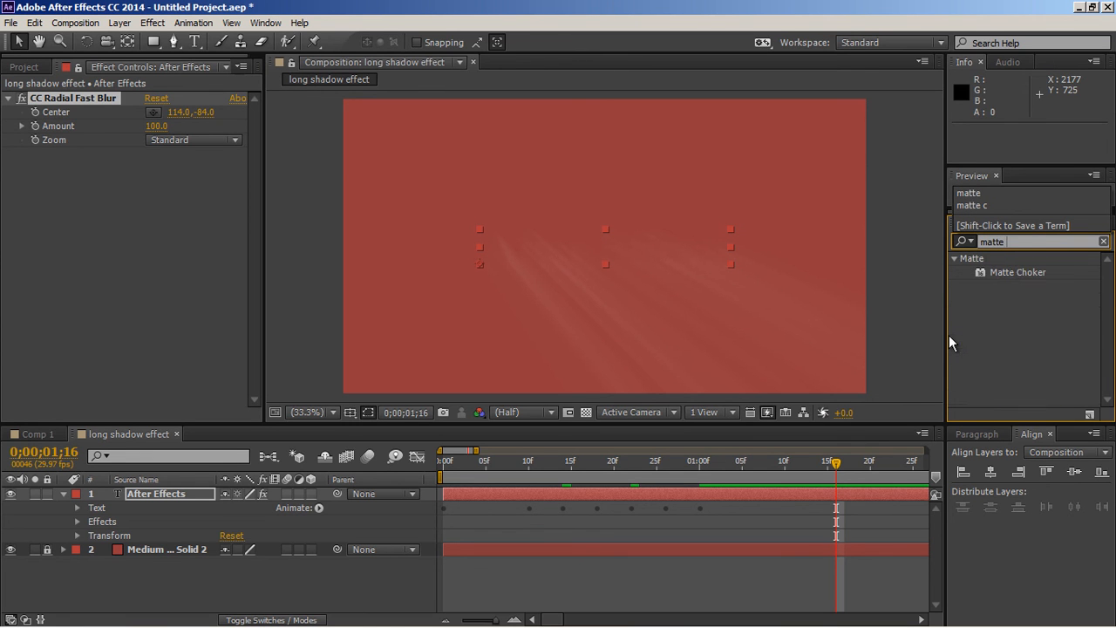
pyautogui.moveTo(1005, 273); pyautogui.dragTo(607, 248)
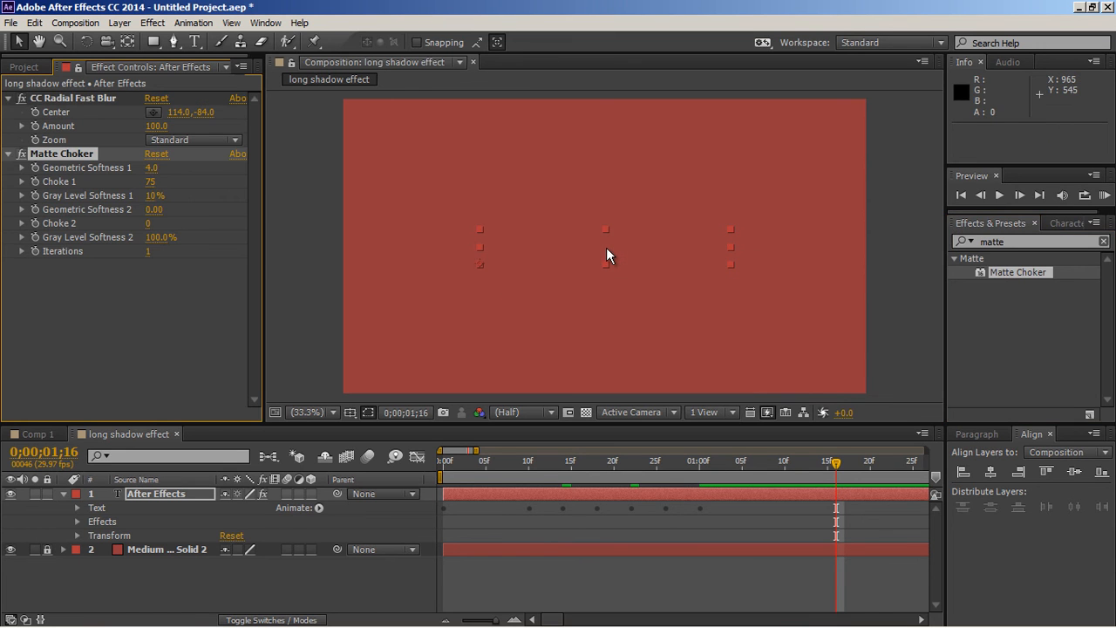
# Step: Set the Matte Choker's Geometric Softness 1 and both Gray Level Softness values to 0, and Choke 1 to -127
pyautogui.click(152, 169)
pyautogui.click(155, 195)
pyautogui.write('0')
pyautogui.press('Return')
pyautogui.click(155, 237)
pyautogui.write('0')
pyautogui.press('Return')
pyautogui.moveTo(152, 188); pyautogui.dragTo(2, 198)
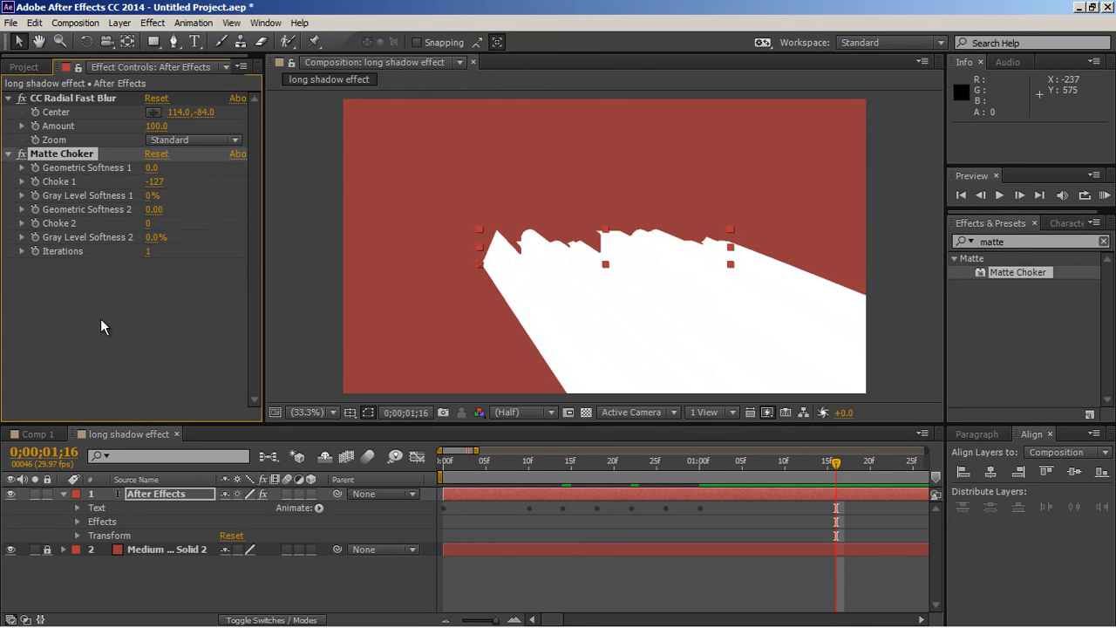
# Step: Find the Fill effect and apply it to the "After Effects" text
pyautogui.click(977, 244)
pyautogui.write('fill')
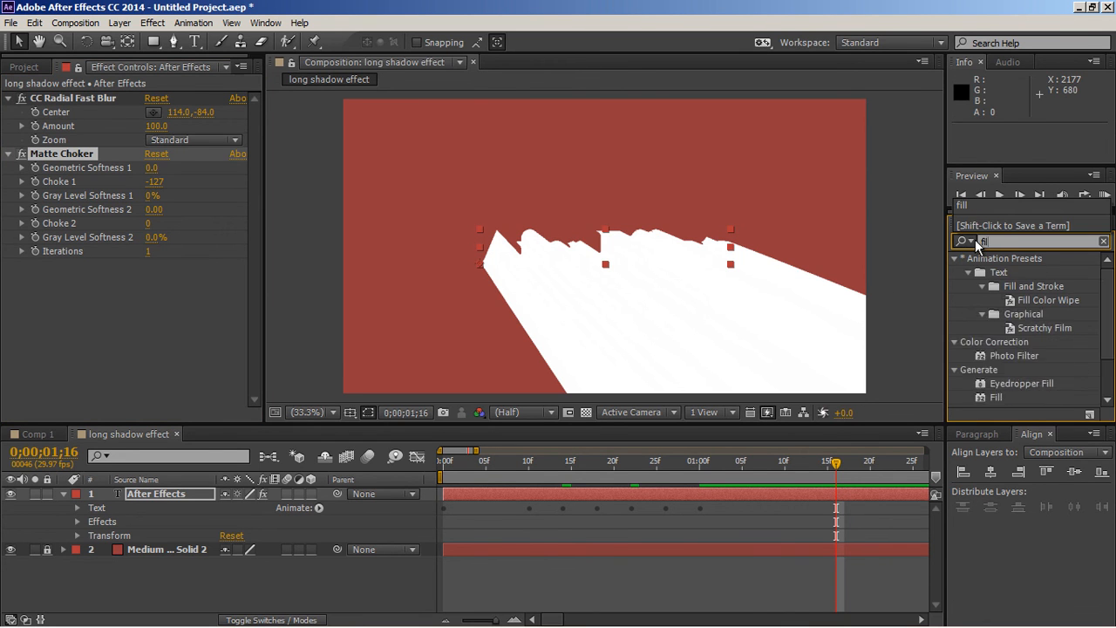
pyautogui.moveTo(1000, 345); pyautogui.dragTo(613, 250)
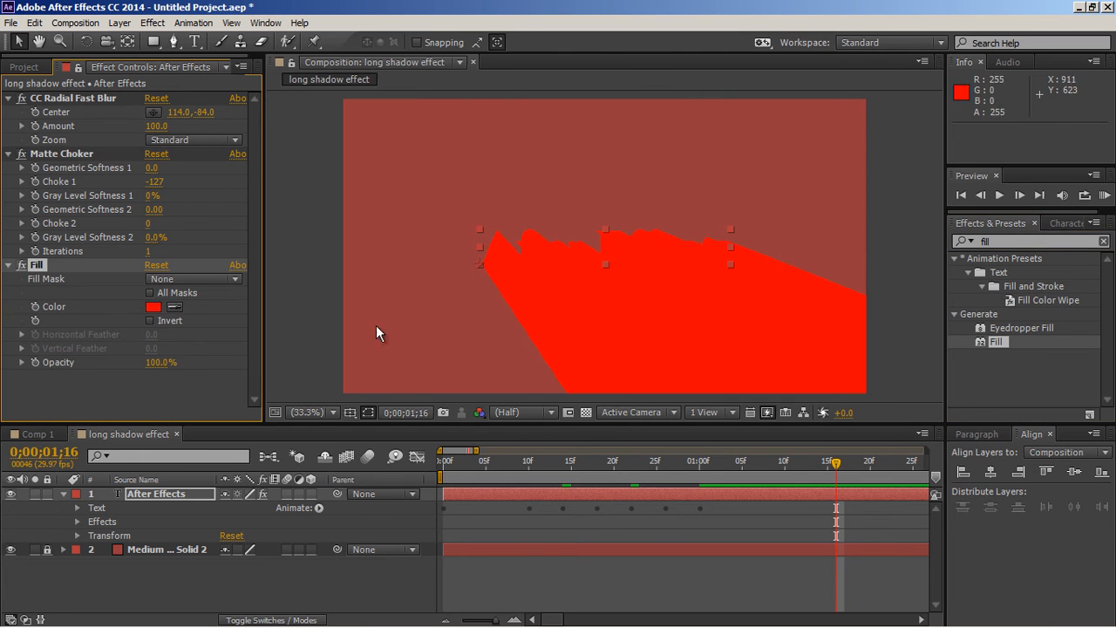
# Step: Set the Fill effect's color to black (000000) and its opacity to 25%
pyautogui.click(154, 307)
pyautogui.click(266, 423)
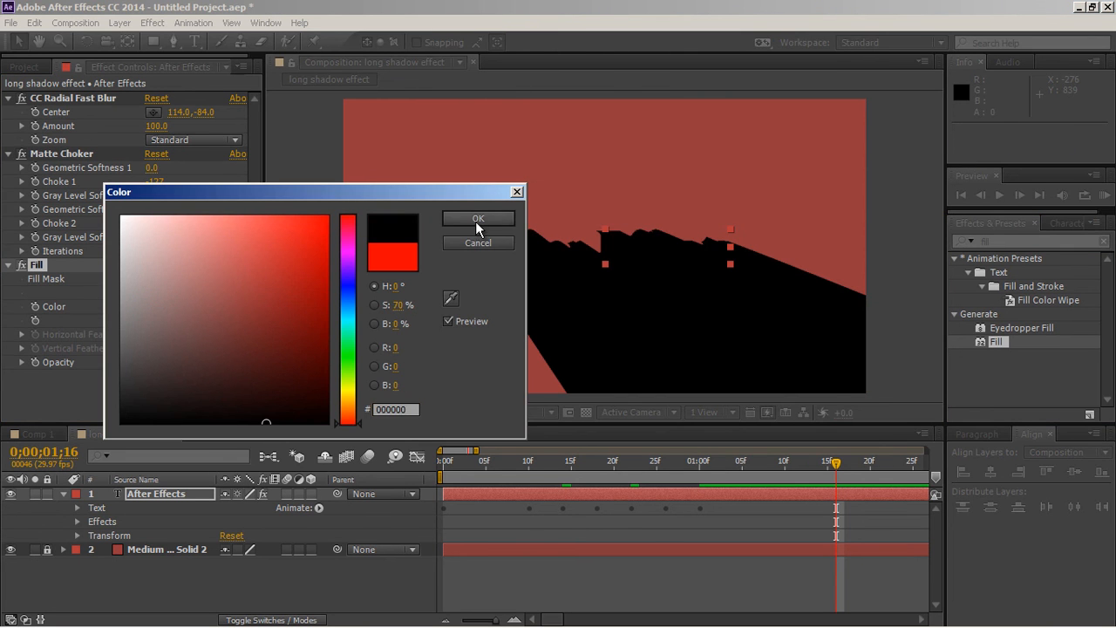
pyautogui.click(477, 219)
pyautogui.click(158, 362)
pyautogui.write('25')
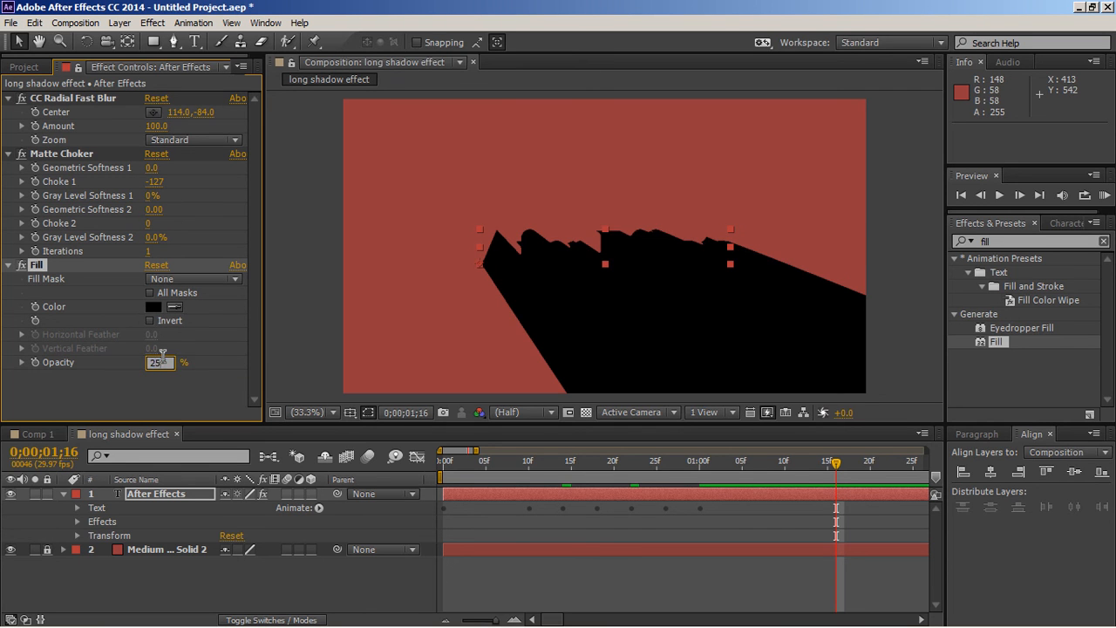
pyautogui.press('Return')
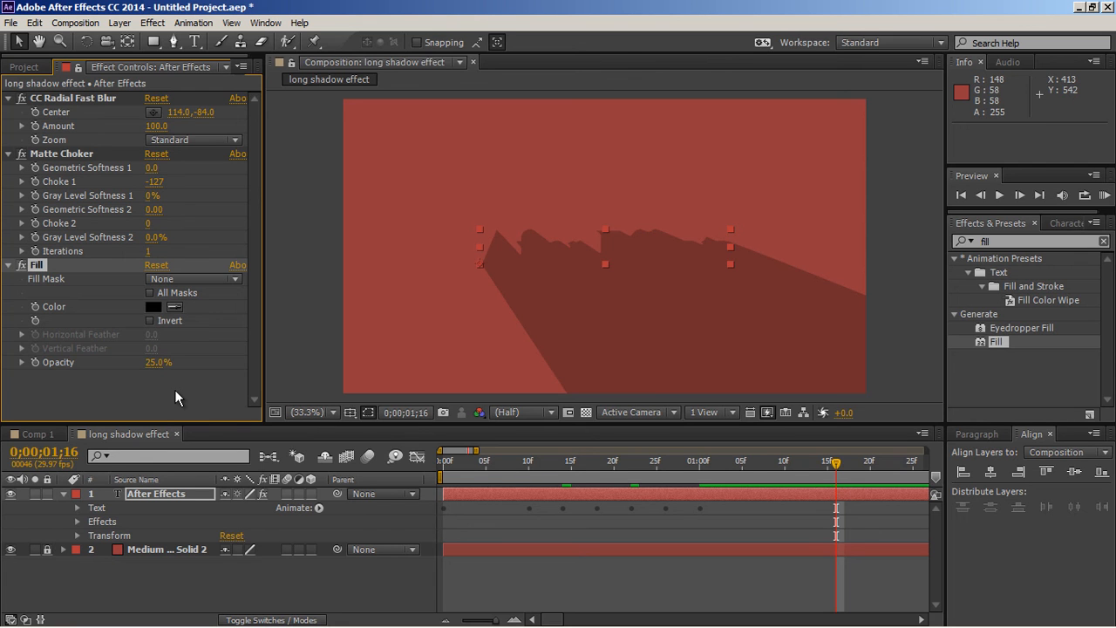
# Step: Find the CC Composite effect and apply it to the "After Effects" text
pyautogui.click(1007, 243)
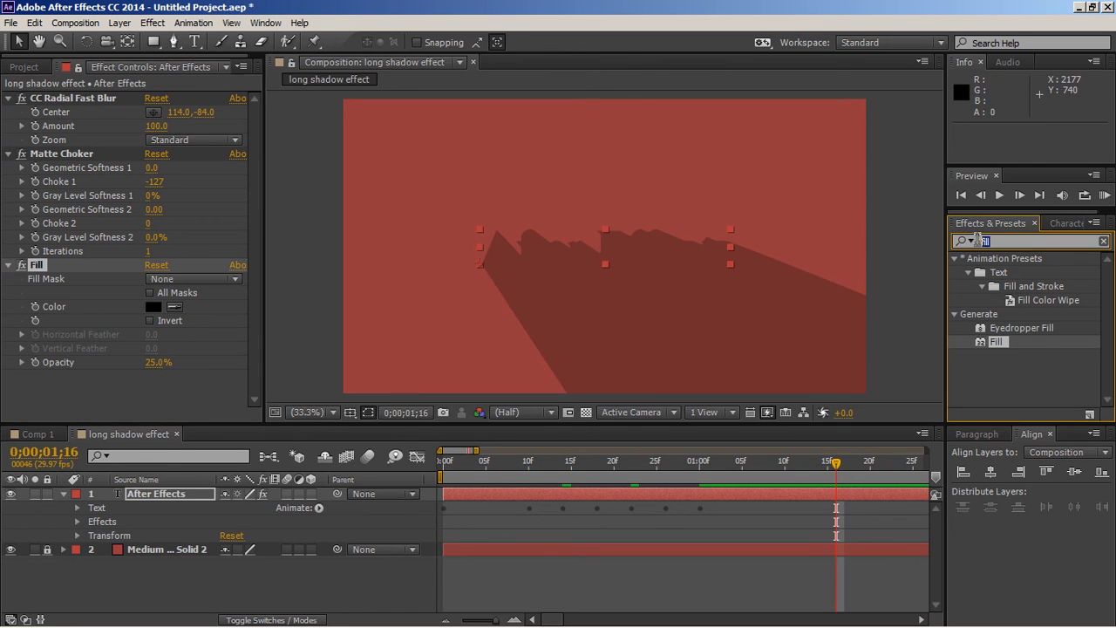
pyautogui.write('cc')
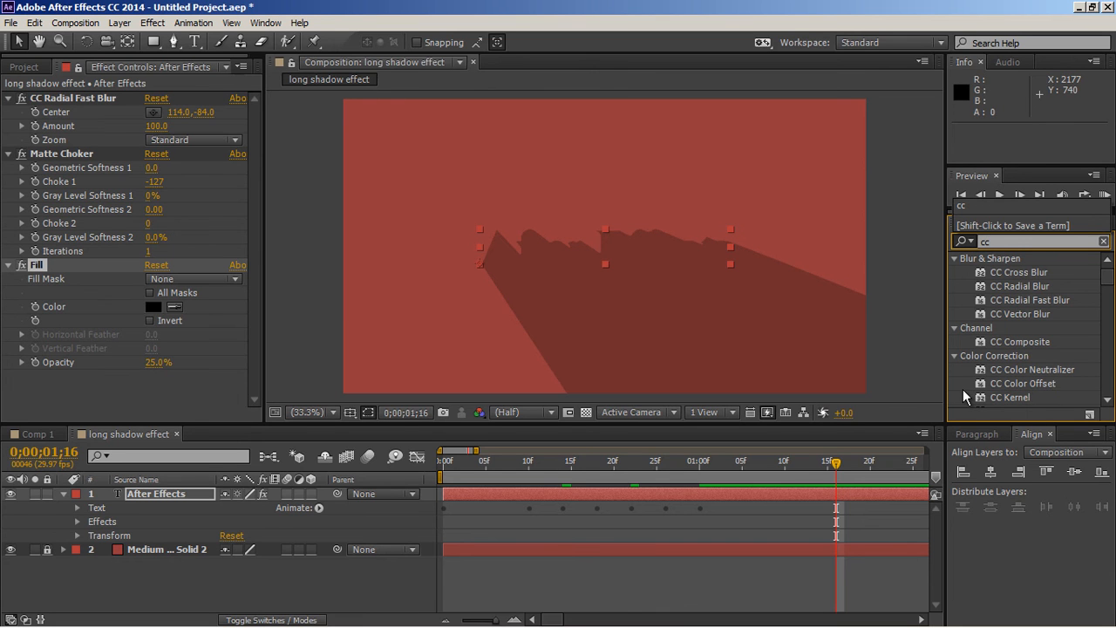
pyautogui.click(1019, 340)
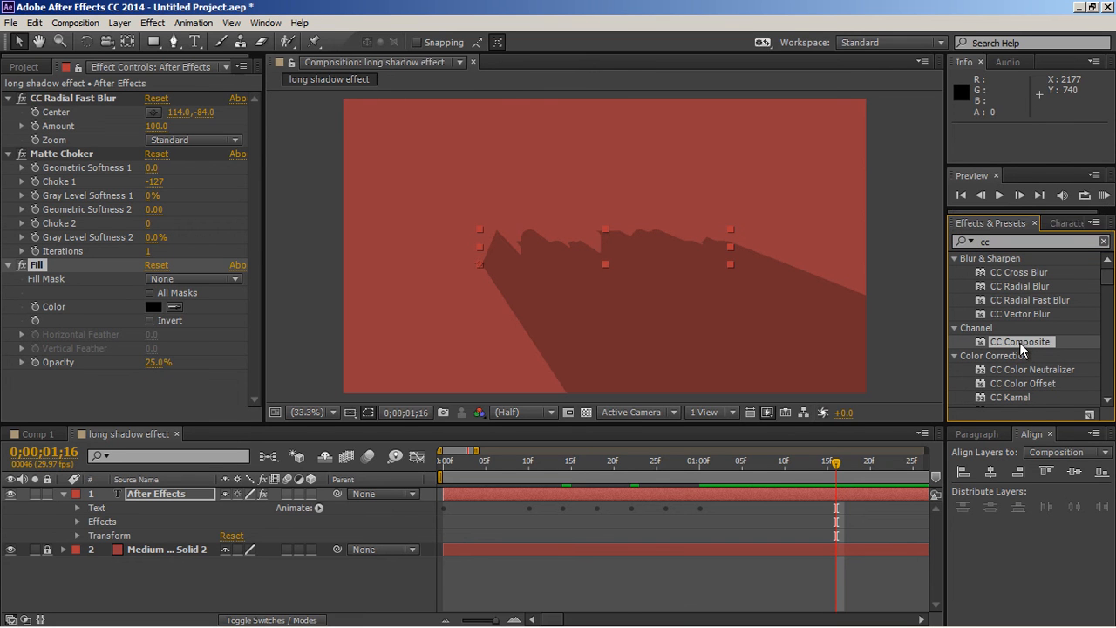
pyautogui.moveTo(1002, 343); pyautogui.dragTo(607, 247)
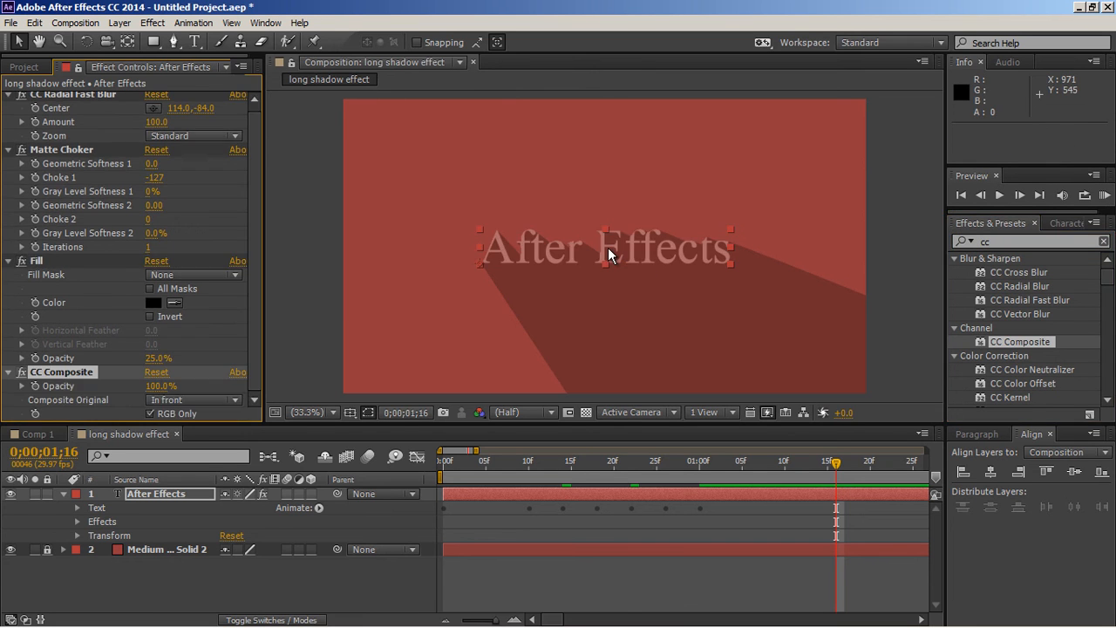
# Step: Turn off RGB Only in the CC Composite effect and preview the text animation from the first frame
pyautogui.click(150, 414)
pyautogui.click(452, 569)
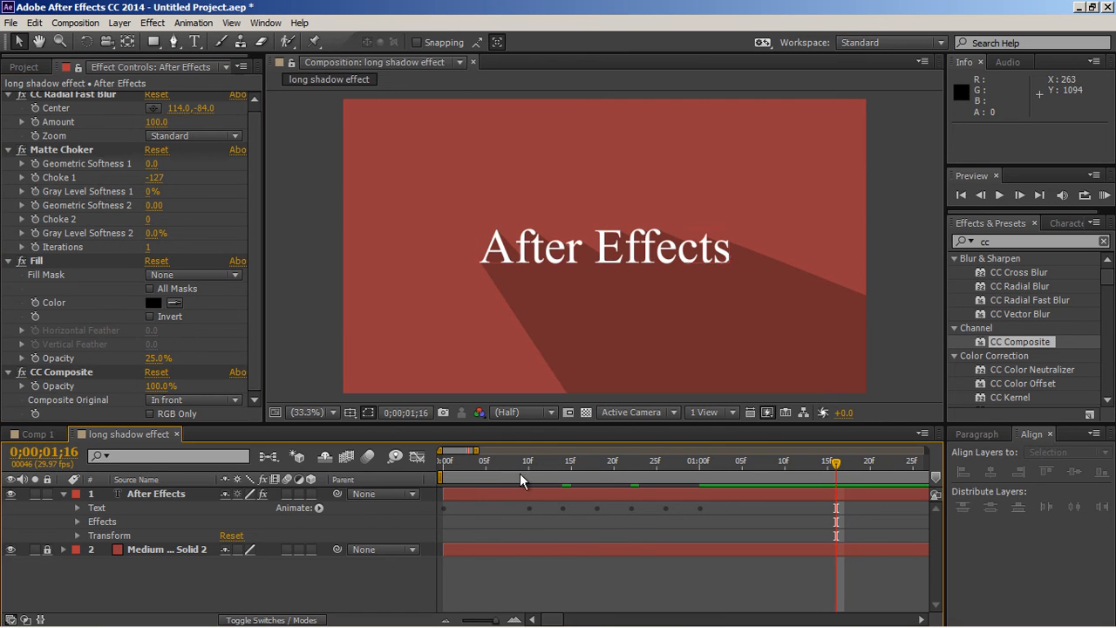
pyautogui.press('space')
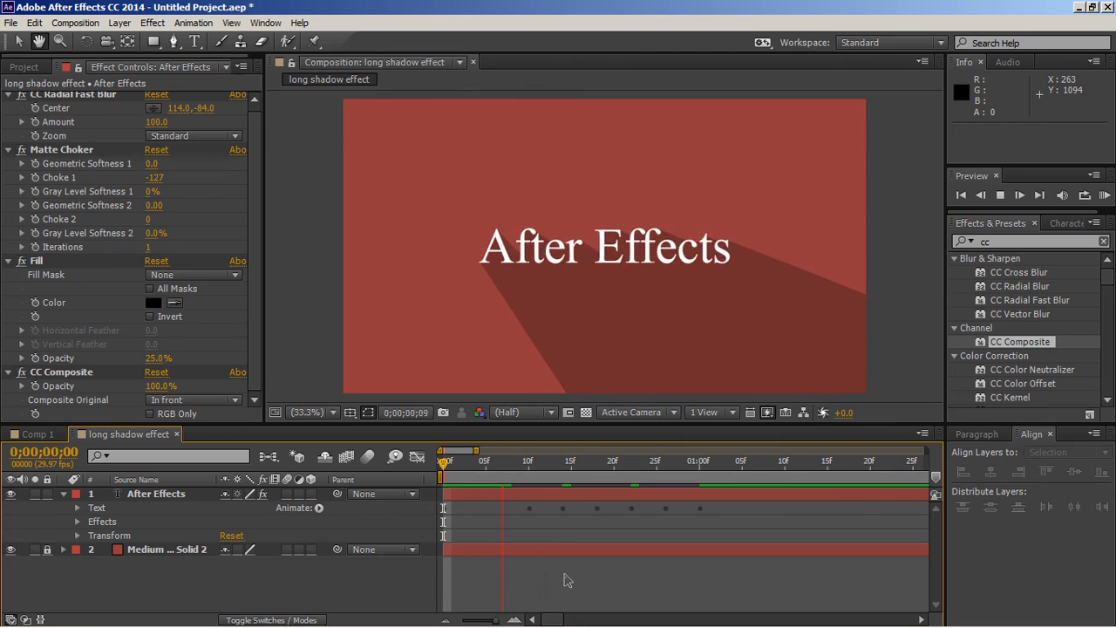
pyautogui.press('space')
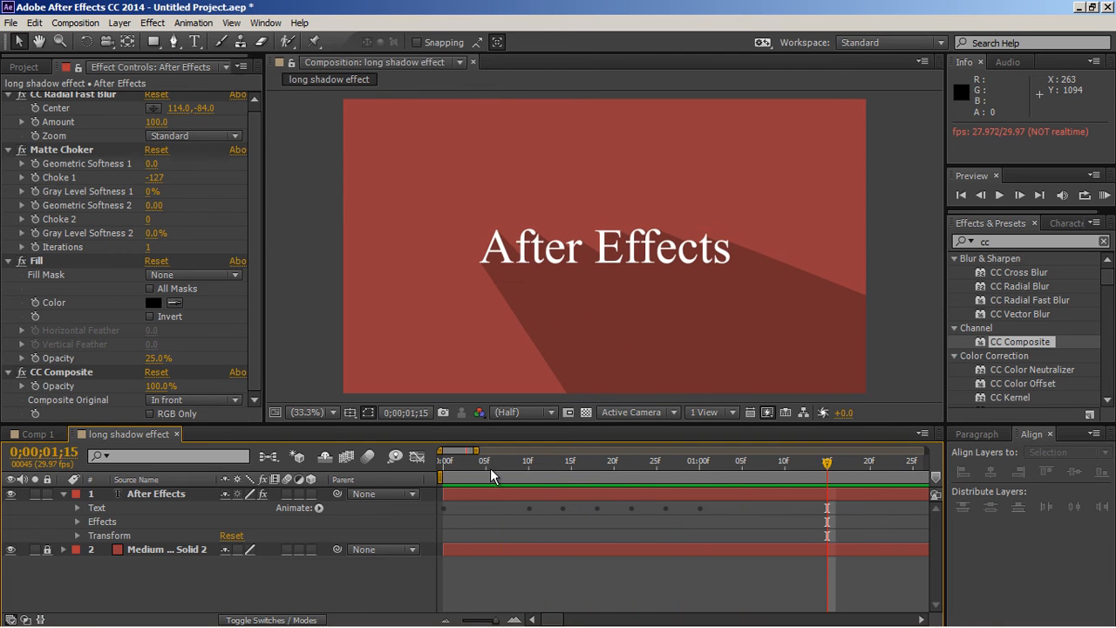
pyautogui.moveTo(480, 463); pyautogui.dragTo(438, 465)
pyautogui.press('space')
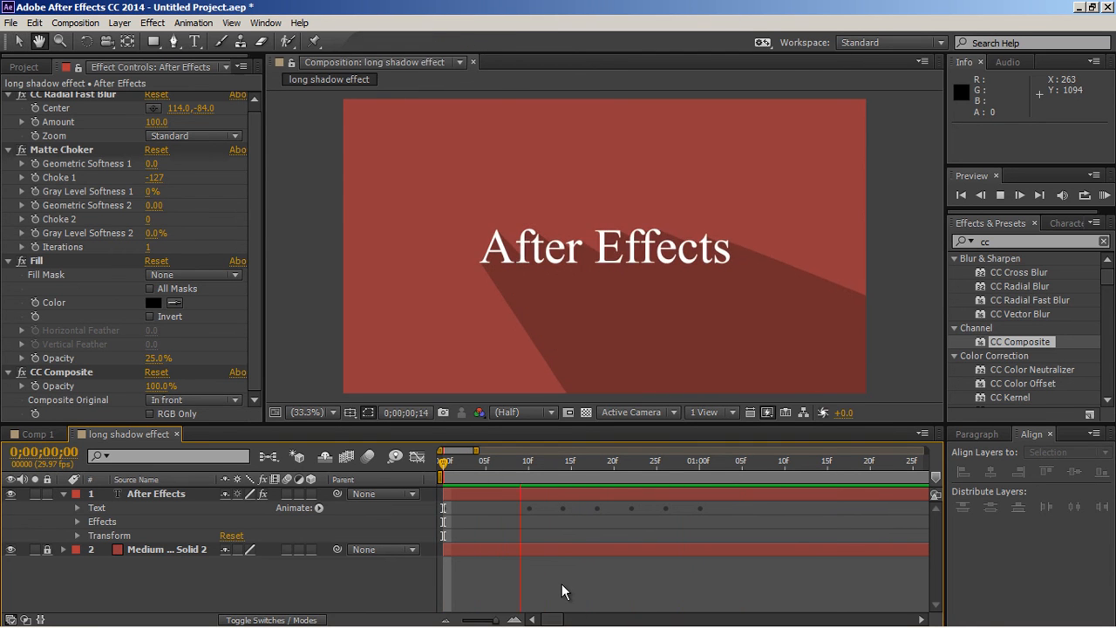
pyautogui.press('space')
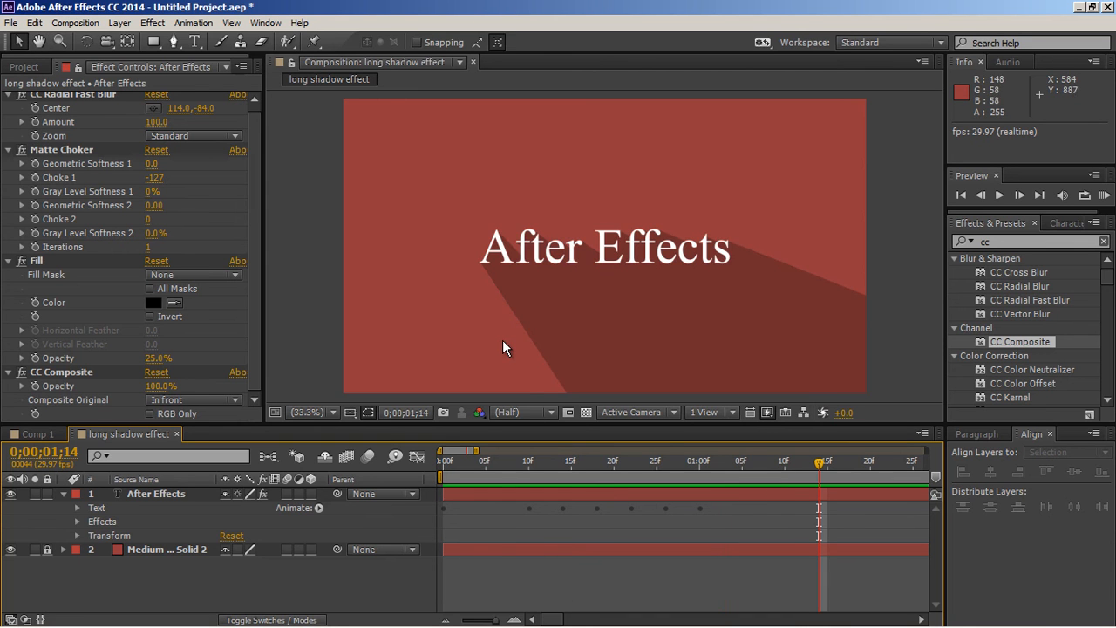
# Step: Move the CC Radial Fast Blur center above the composition frame to about 240, -120 to change the shadow's direction
pyautogui.scroll(-1, 504, 342)
pyautogui.scroll(1, 123, 191)
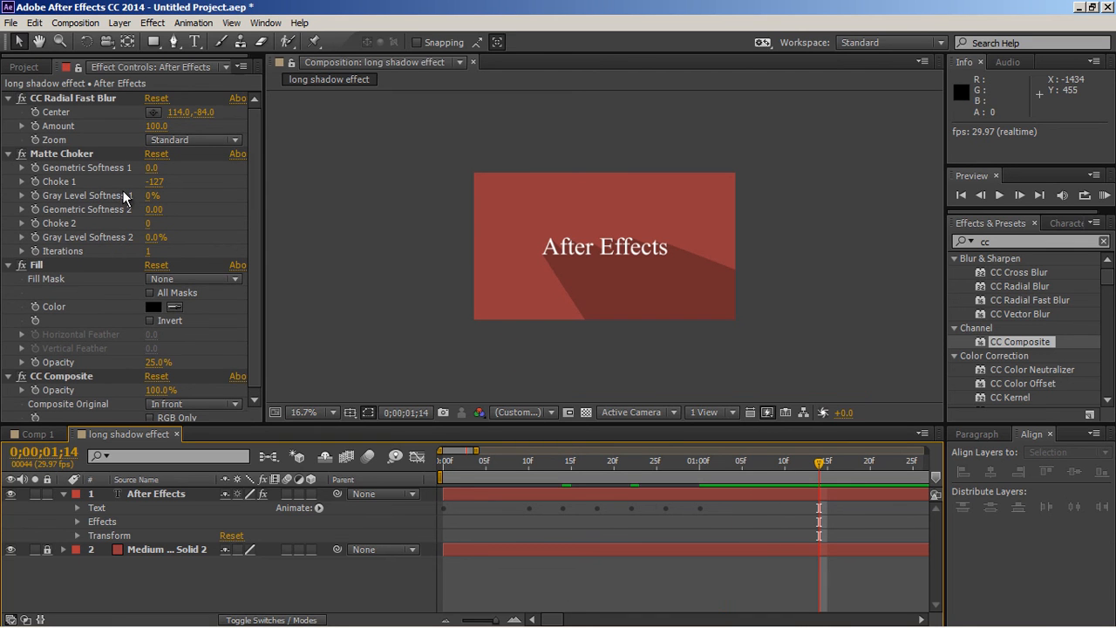
pyautogui.click(64, 98)
pyautogui.moveTo(491, 162)
pyautogui.mouseDown()
pyautogui.moveTo(460, 227)
pyautogui.moveTo(526, 150)
pyautogui.moveTo(705, 150)
pyautogui.moveTo(441, 172)
pyautogui.moveTo(460, 157)
pyautogui.moveTo(509, 155)
pyautogui.mouseUp()
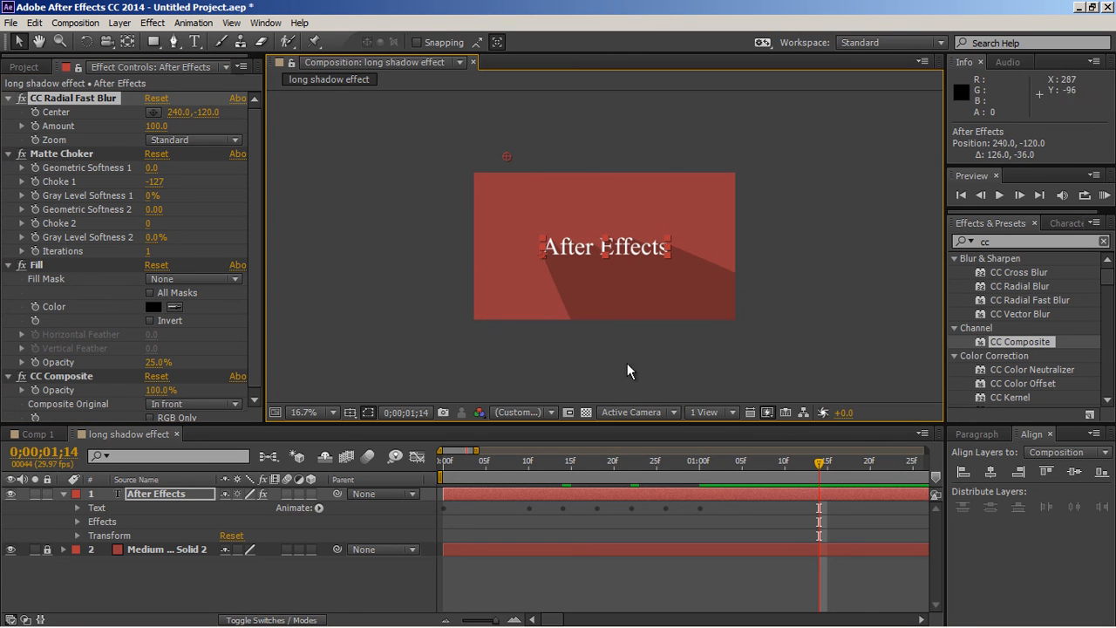